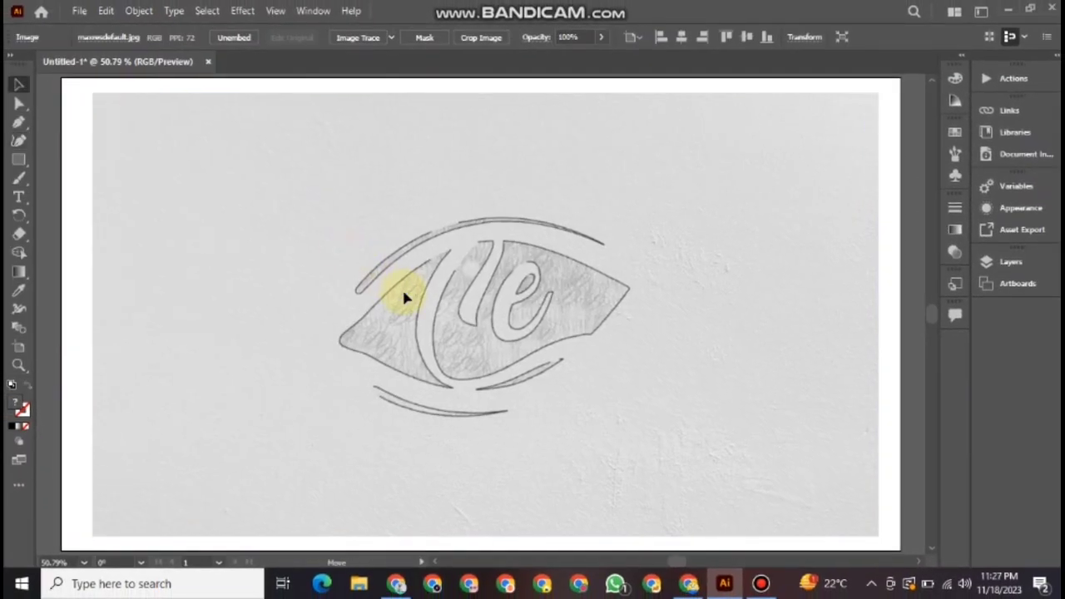
# Select the placed maxresdefault.jpg eye sketch on the artboard
pyautogui.click(404, 297)
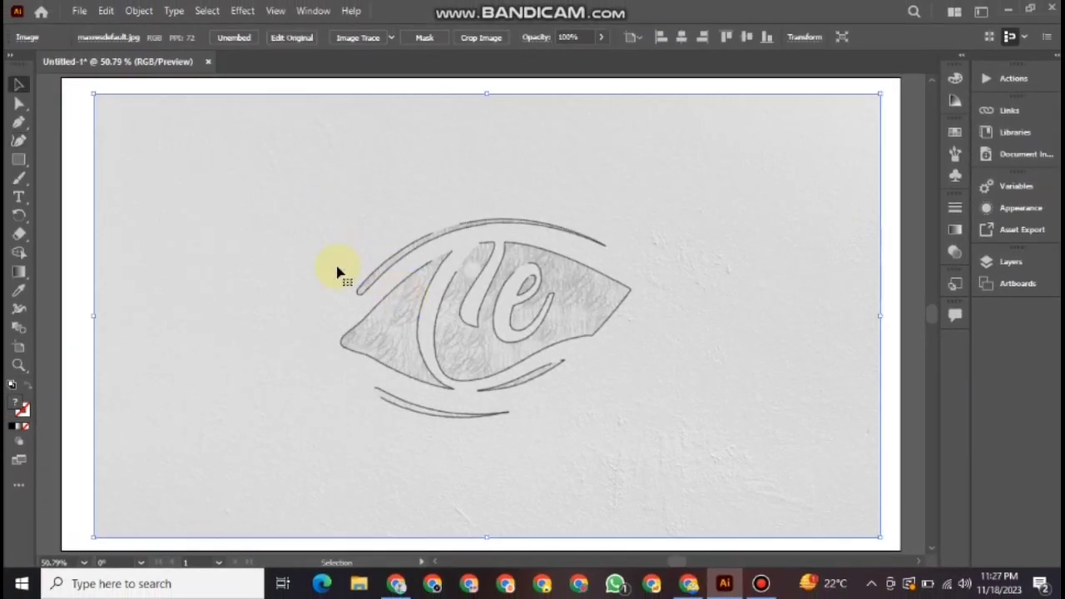
# Zoom in and trace the wedge's inner curve beside the 'l' with the Curvature tool
pyautogui.click(449, 251)
pyautogui.hotkey('ctrl', '+')
pyautogui.hotkey('ctrl', '+')
pyautogui.hotkey('ctrl', '+')
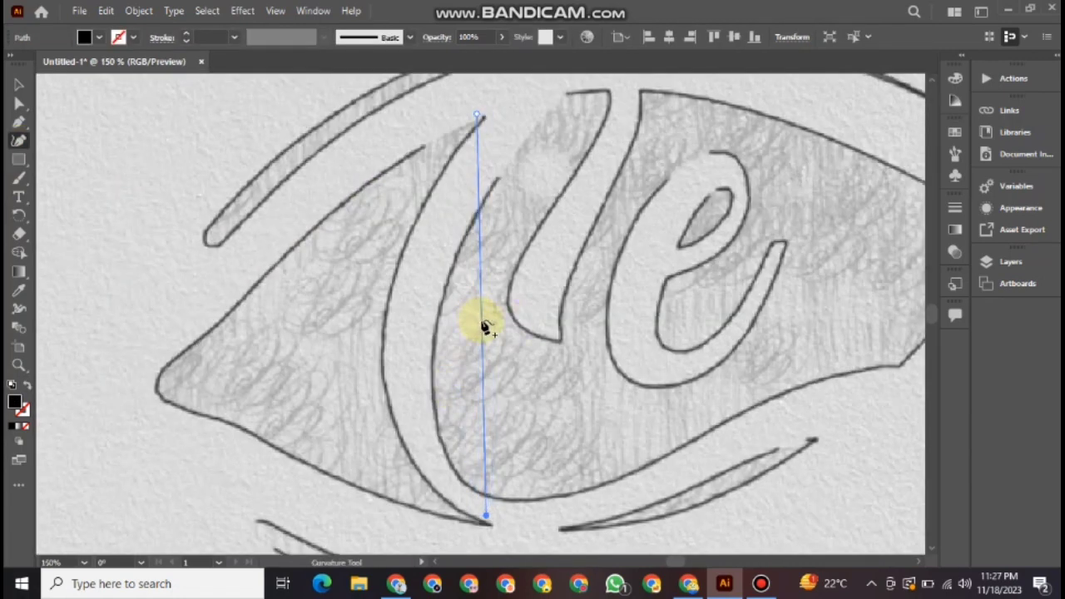
pyautogui.moveTo(482, 321); pyautogui.dragTo(388, 349)
pyautogui.click(24, 425)
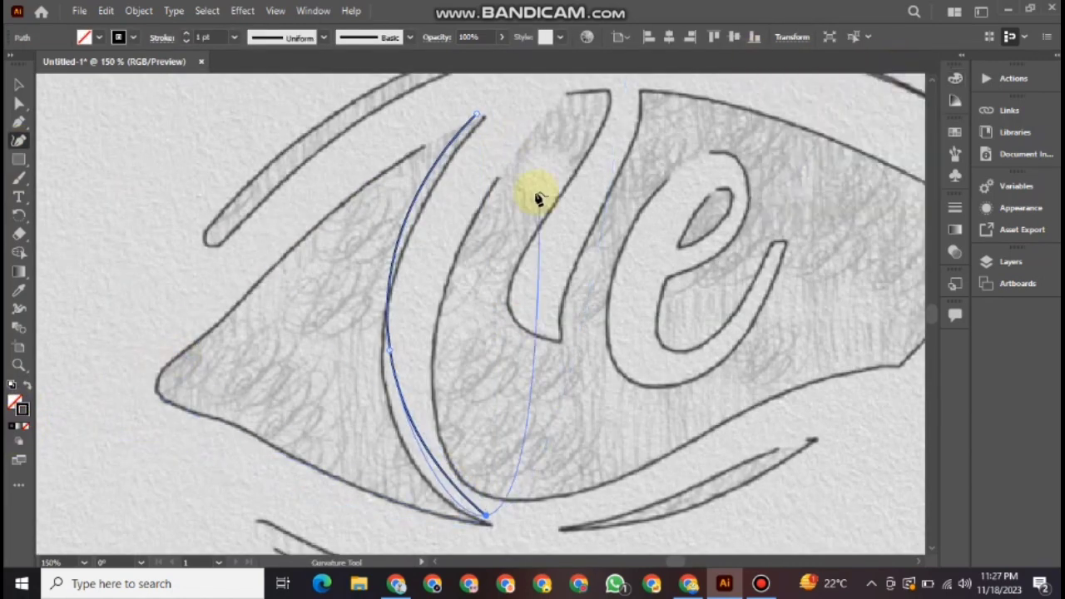
pyautogui.moveTo(476, 114); pyautogui.dragTo(484, 119)
pyautogui.moveTo(391, 354); pyautogui.dragTo(399, 372)
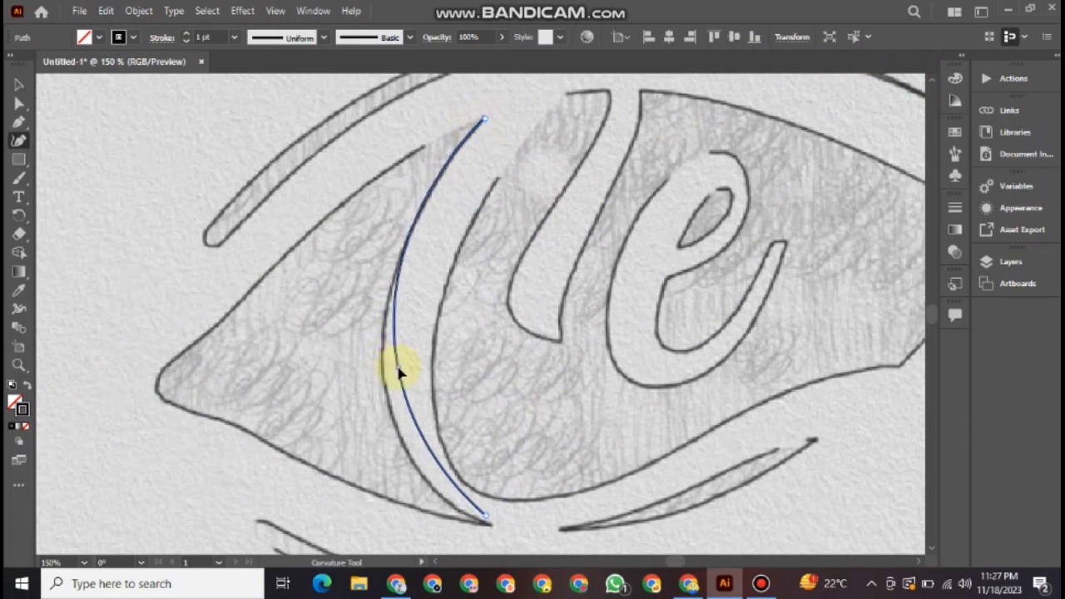
pyautogui.moveTo(391, 291)
pyautogui.mouseDown()
pyautogui.moveTo(382, 339)
pyautogui.moveTo(397, 368)
pyautogui.mouseUp()
pyautogui.moveTo(487, 516); pyautogui.dragTo(491, 525)
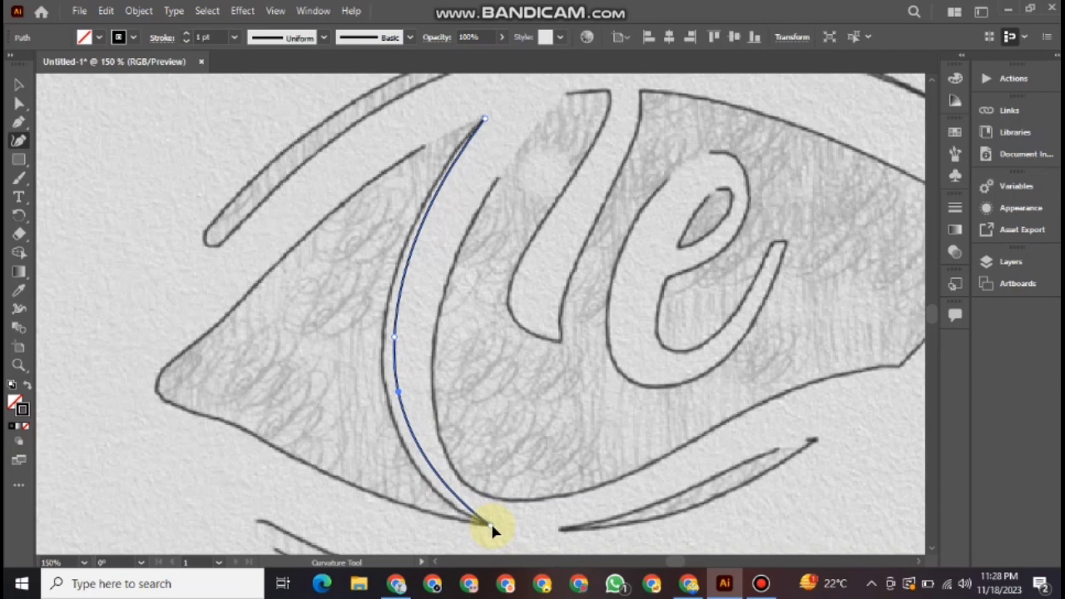
pyautogui.click(390, 398)
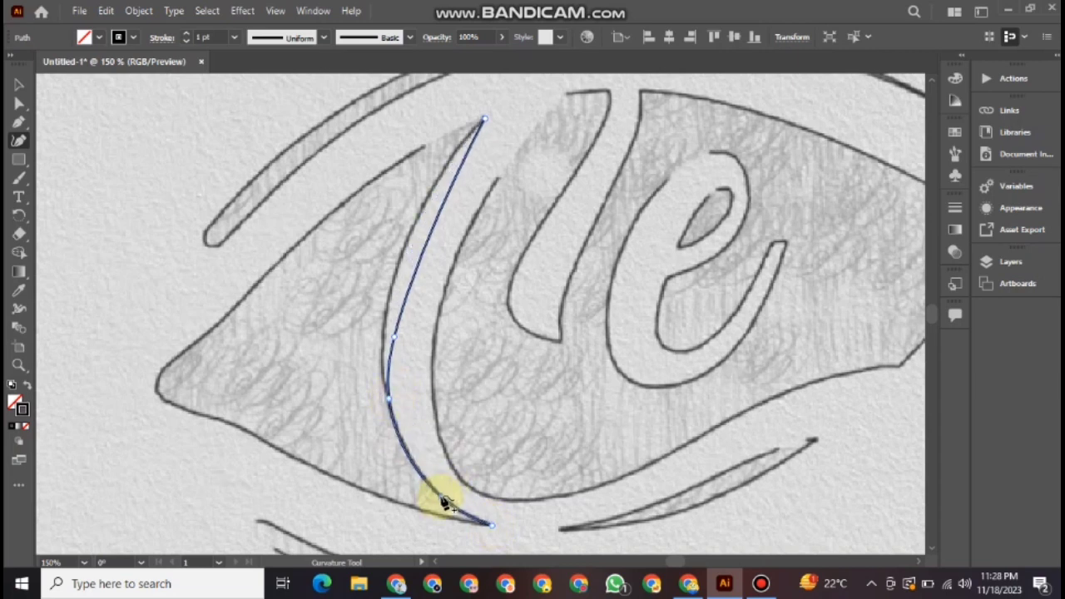
pyautogui.moveTo(394, 341); pyautogui.dragTo(383, 333)
pyautogui.moveTo(388, 403); pyautogui.dragTo(383, 382)
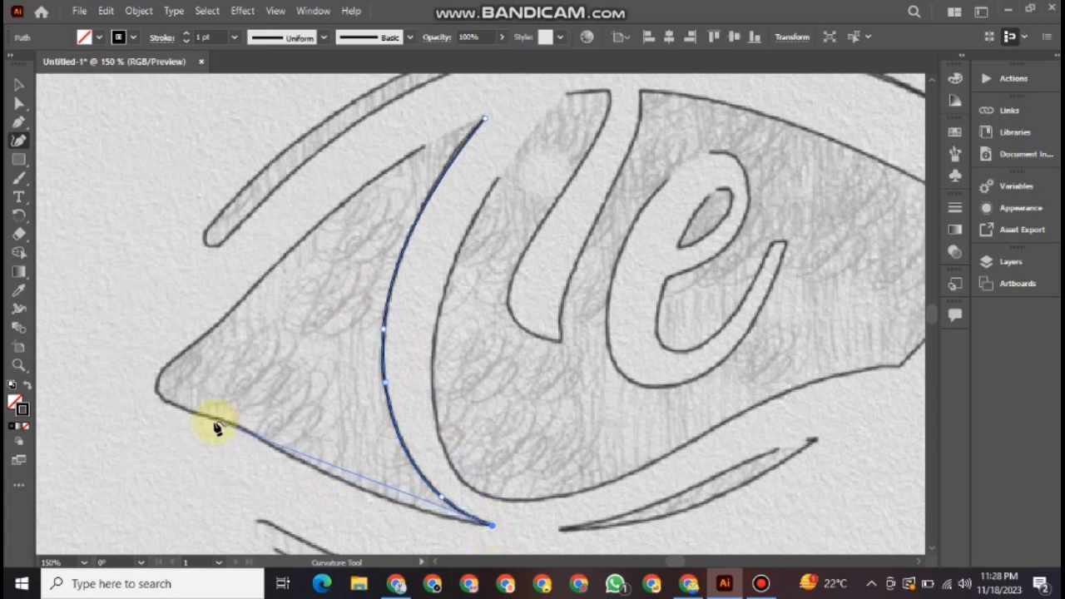
# Extend the path along the lower edge to the left corner and close it along the top
pyautogui.click(166, 405)
pyautogui.click(379, 498)
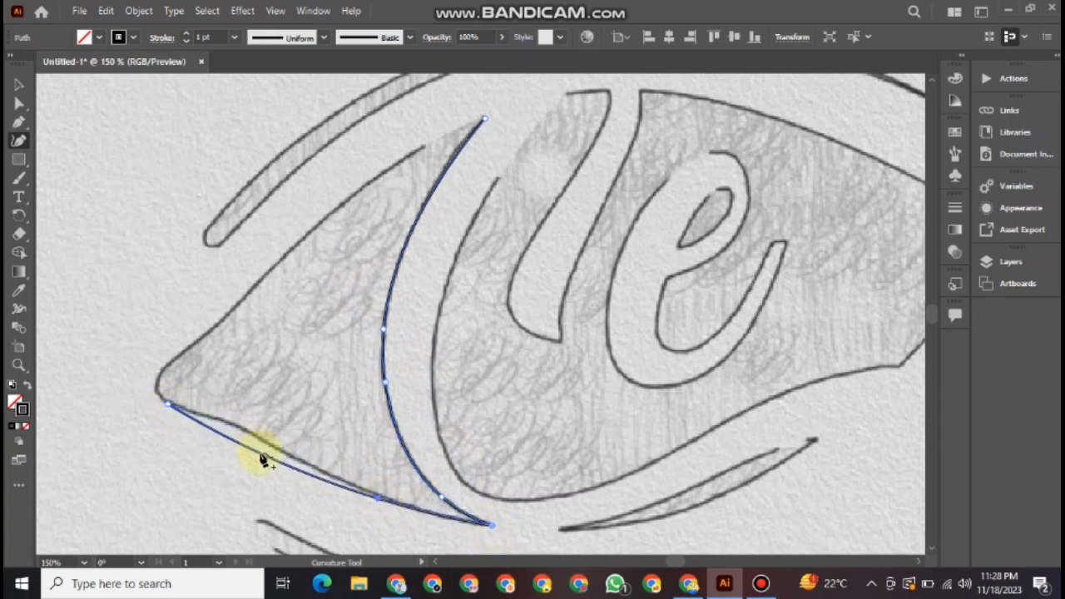
pyautogui.click(231, 424)
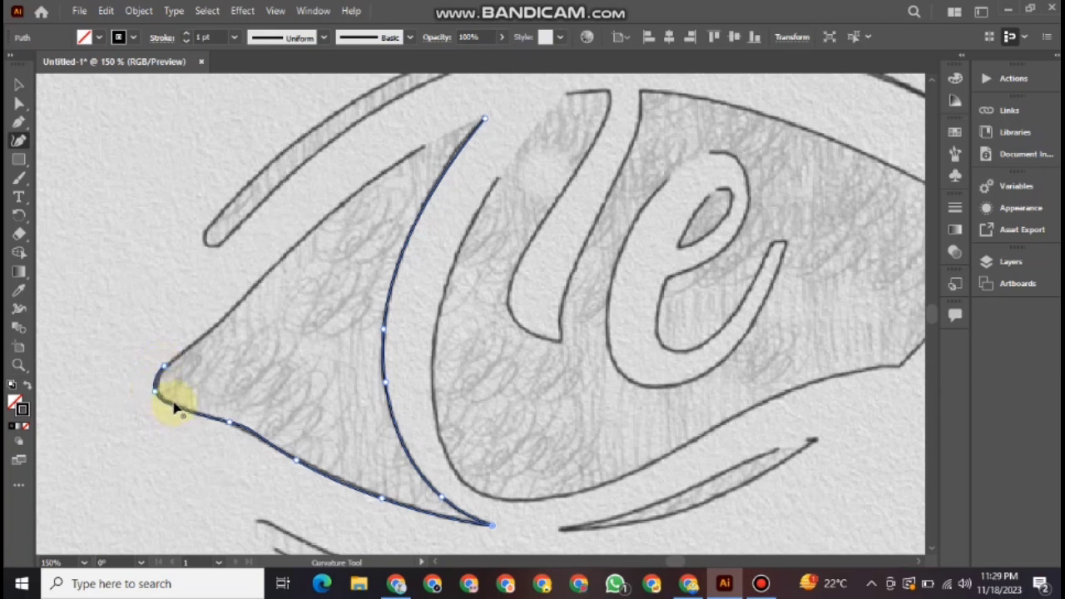
pyautogui.click(485, 120)
pyautogui.moveTo(391, 190); pyautogui.dragTo(423, 149)
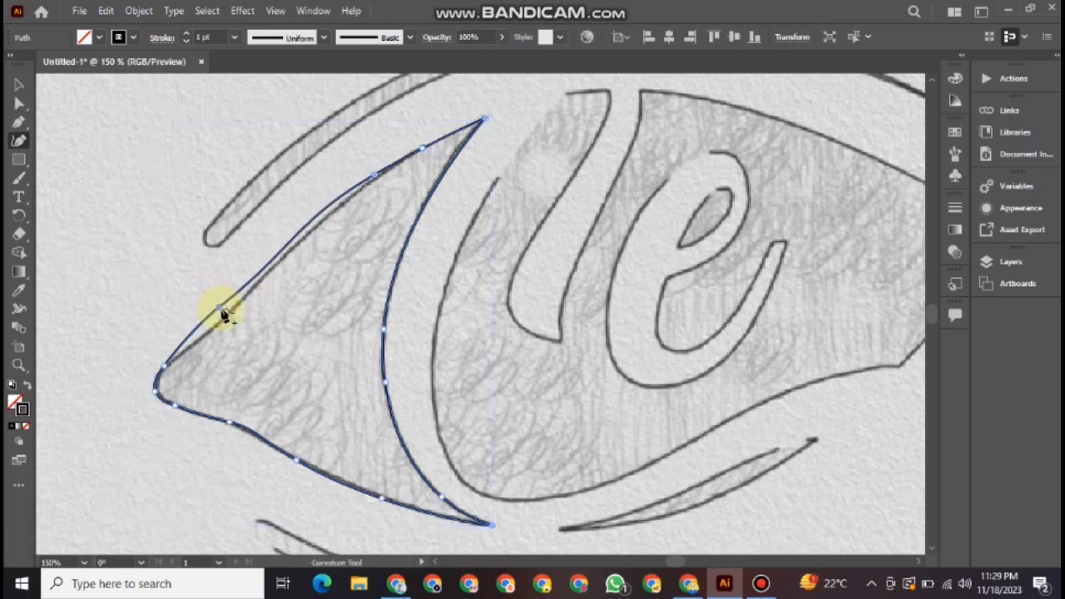
pyautogui.moveTo(221, 309); pyautogui.dragTo(196, 339)
pyautogui.click(272, 268)
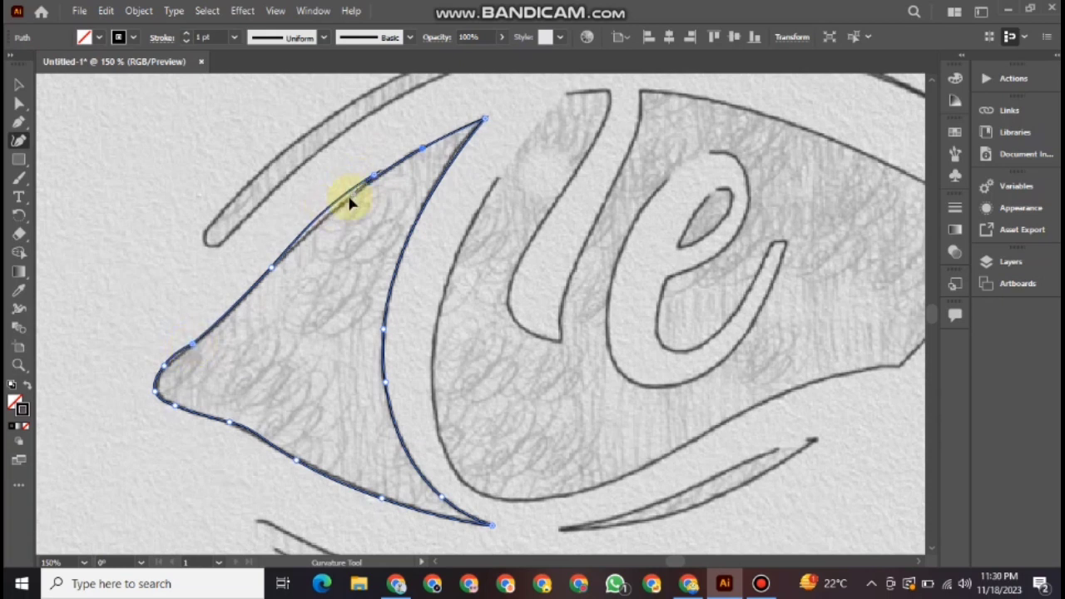
# Adjust an upper-edge point and undo the accidental spike
pyautogui.press('ctrl')
pyautogui.moveTo(376, 177); pyautogui.dragTo(356, 154)
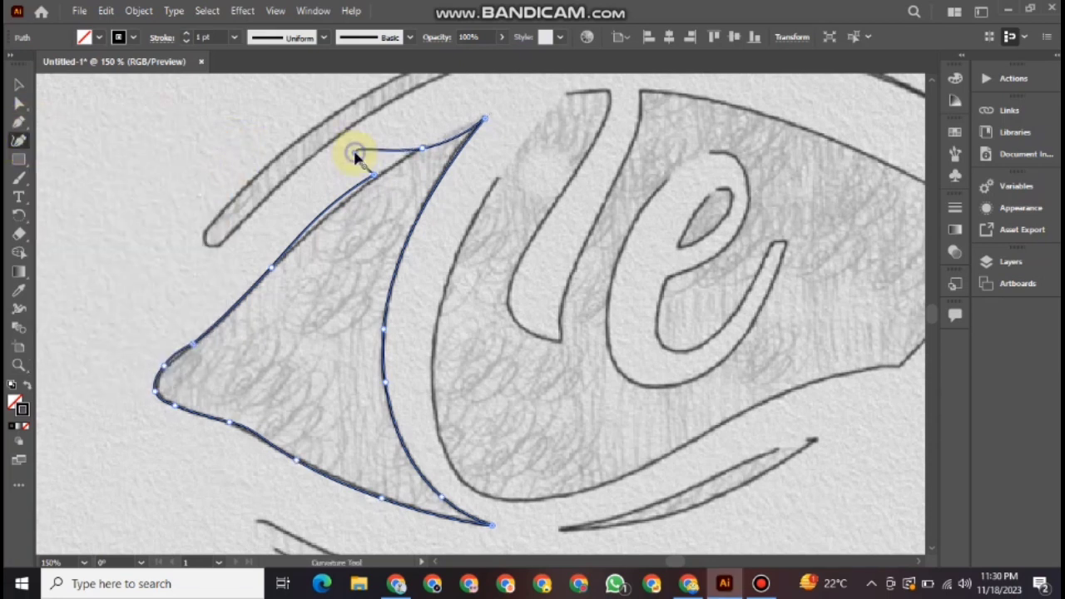
pyautogui.hotkey('ctrl', 'z')
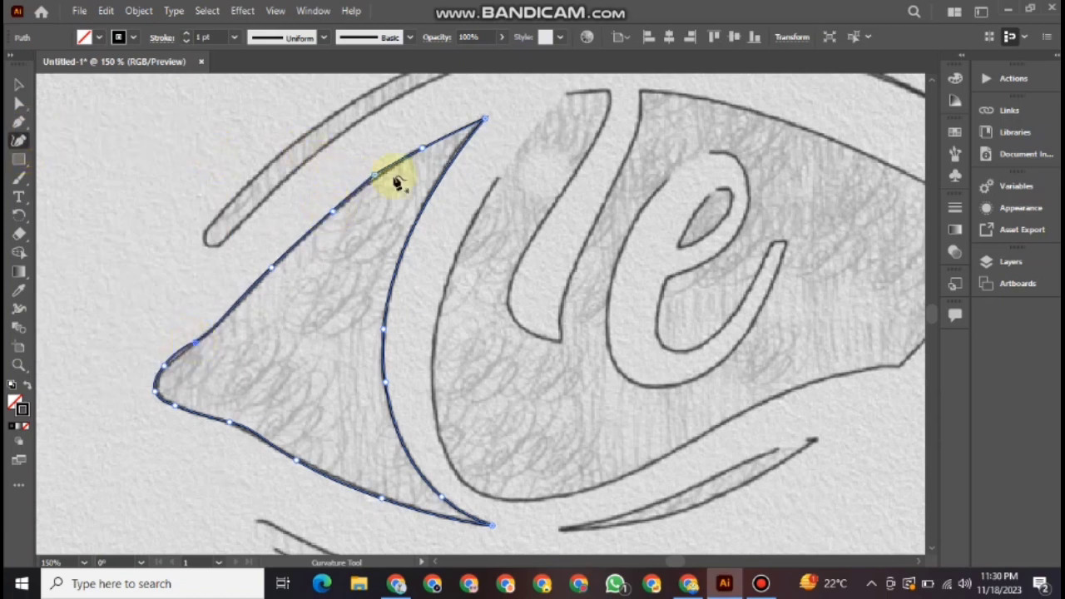
pyautogui.click(565, 93)
# Trace the new path's curve down along the 'l' shape
pyautogui.click(479, 493)
pyautogui.moveTo(513, 332); pyautogui.dragTo(454, 283)
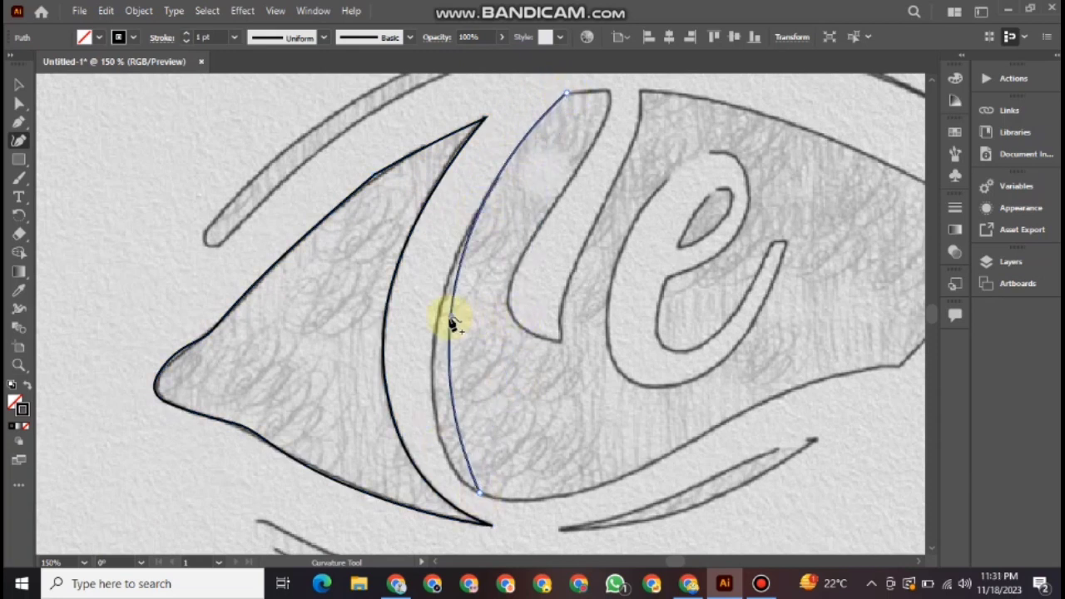
pyautogui.click(457, 279)
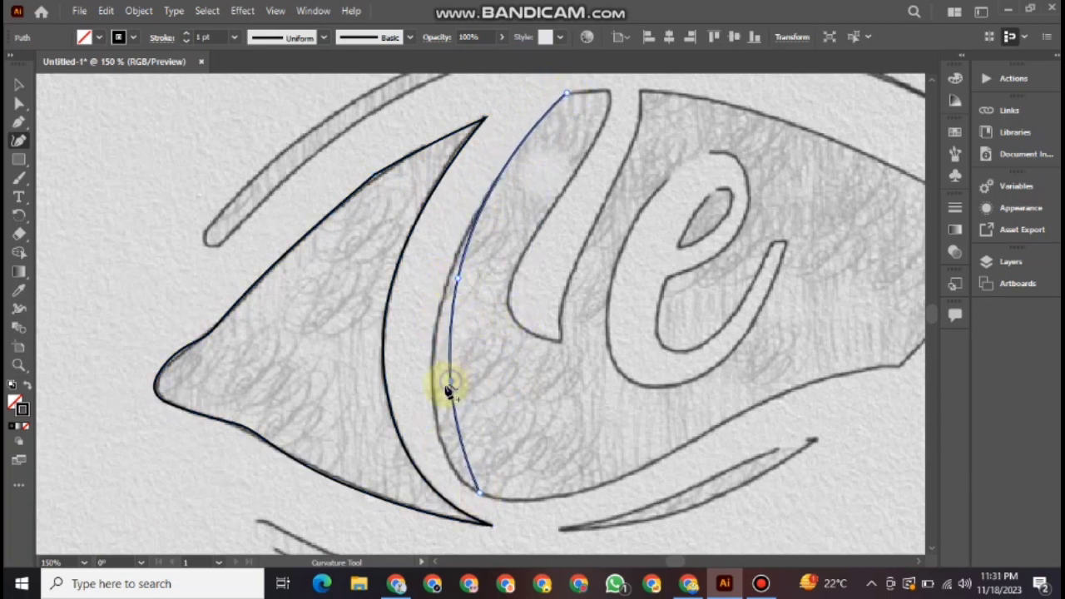
pyautogui.moveTo(458, 279); pyautogui.dragTo(458, 257)
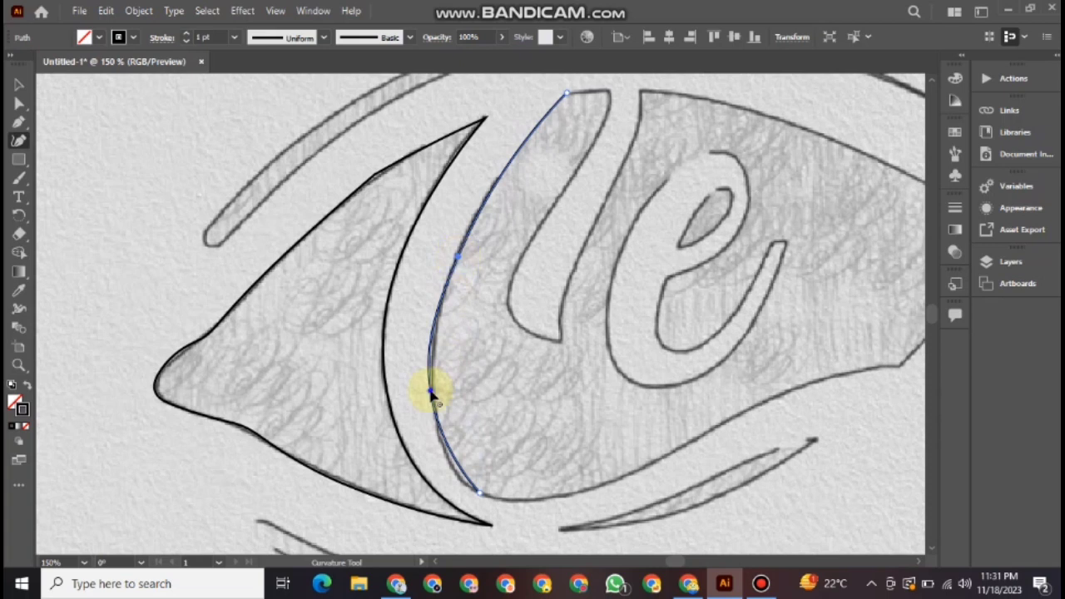
pyautogui.moveTo(436, 383); pyautogui.dragTo(434, 371)
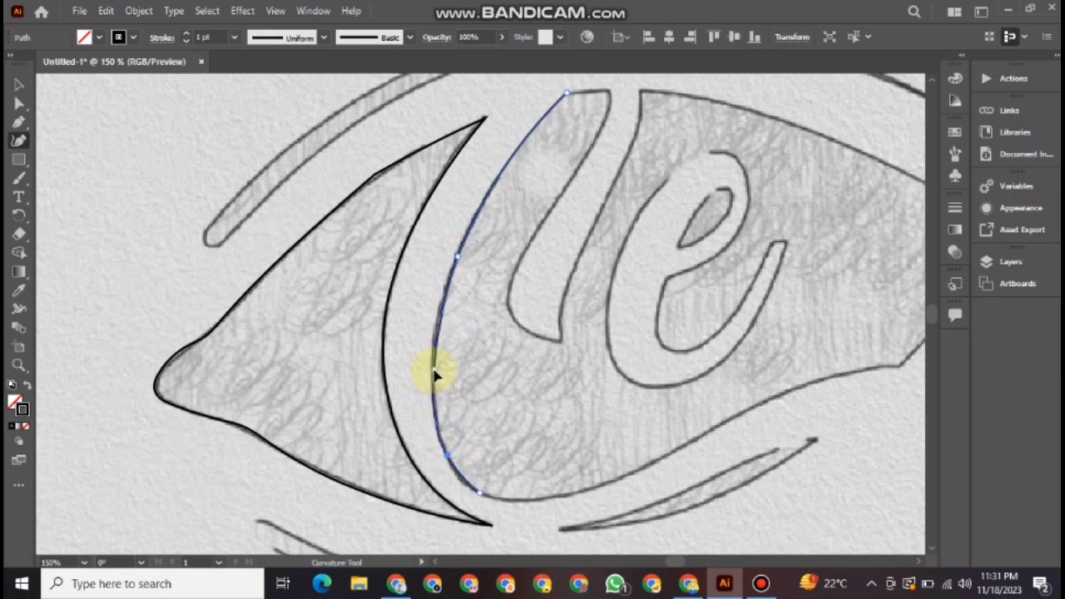
# Continue the outline along the lower edge to the right tip, back along the top and inner 'l'
pyautogui.click(898, 366)
pyautogui.moveTo(841, 409); pyautogui.dragTo(772, 402)
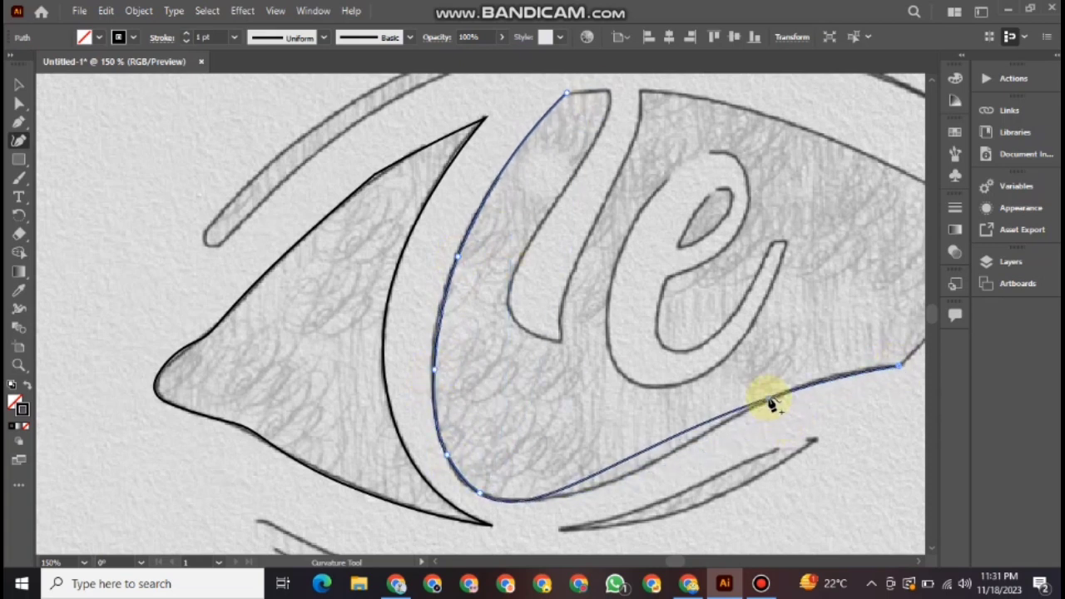
pyautogui.moveTo(642, 456); pyautogui.dragTo(654, 470)
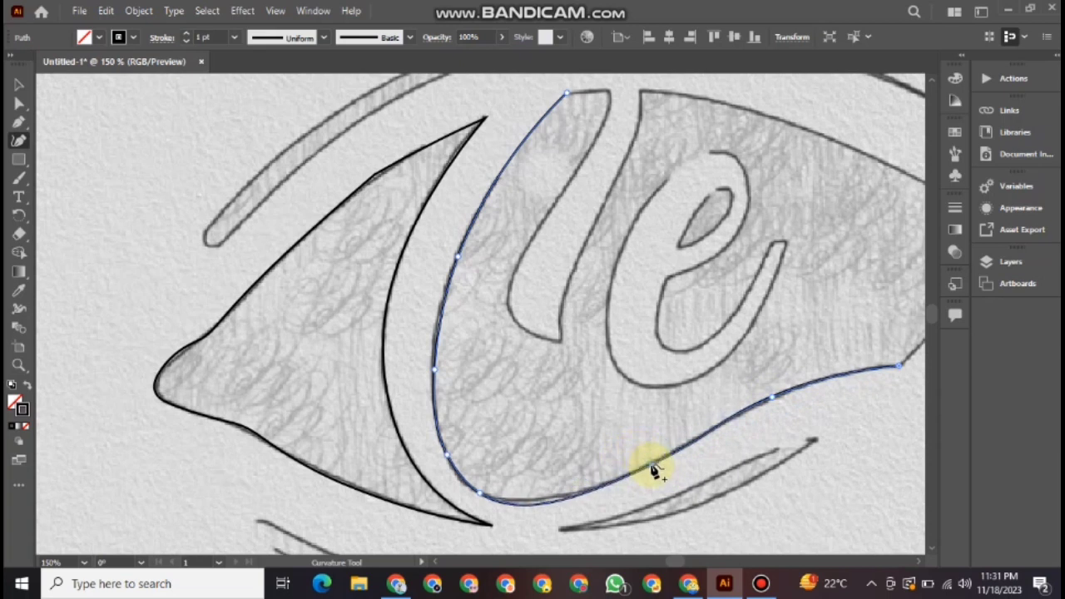
pyautogui.hscroll(5, 684, 554)
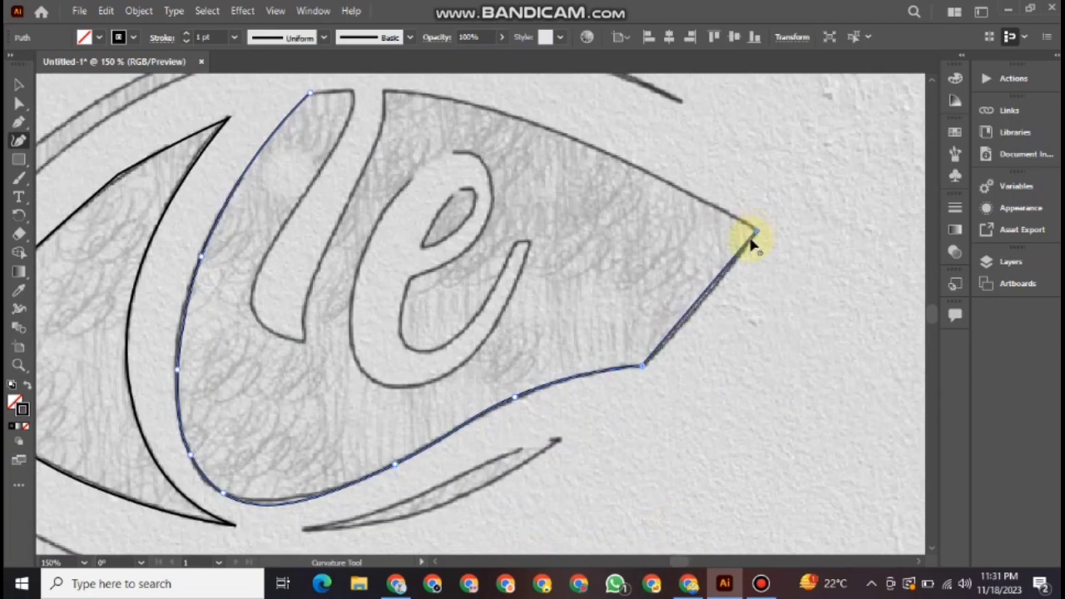
pyautogui.click(383, 93)
pyautogui.moveTo(558, 160); pyautogui.dragTo(539, 138)
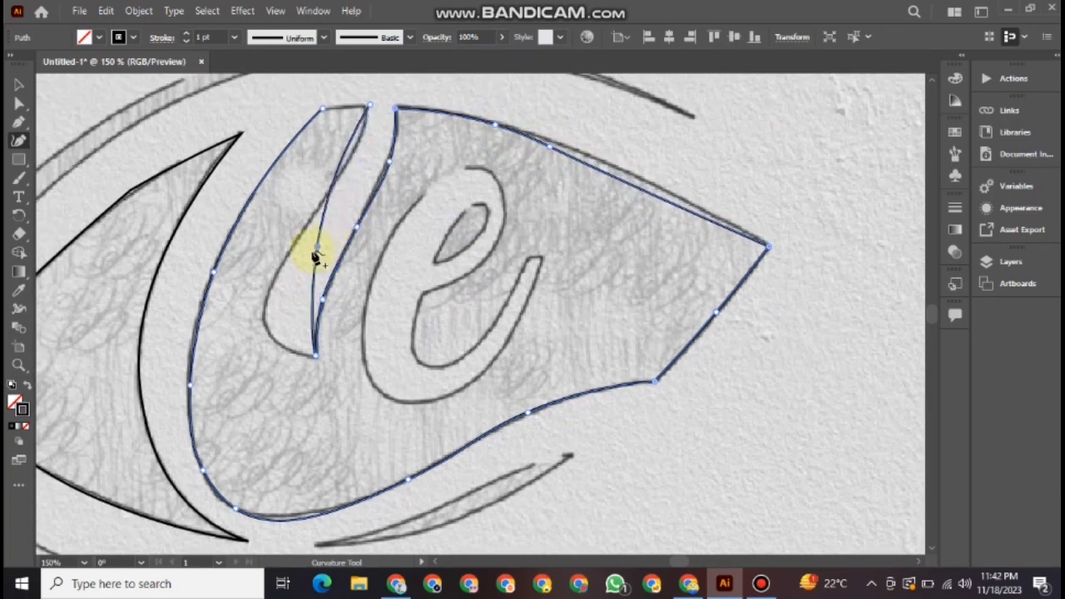
pyautogui.click(273, 337)
pyautogui.moveTo(308, 206); pyautogui.dragTo(272, 300)
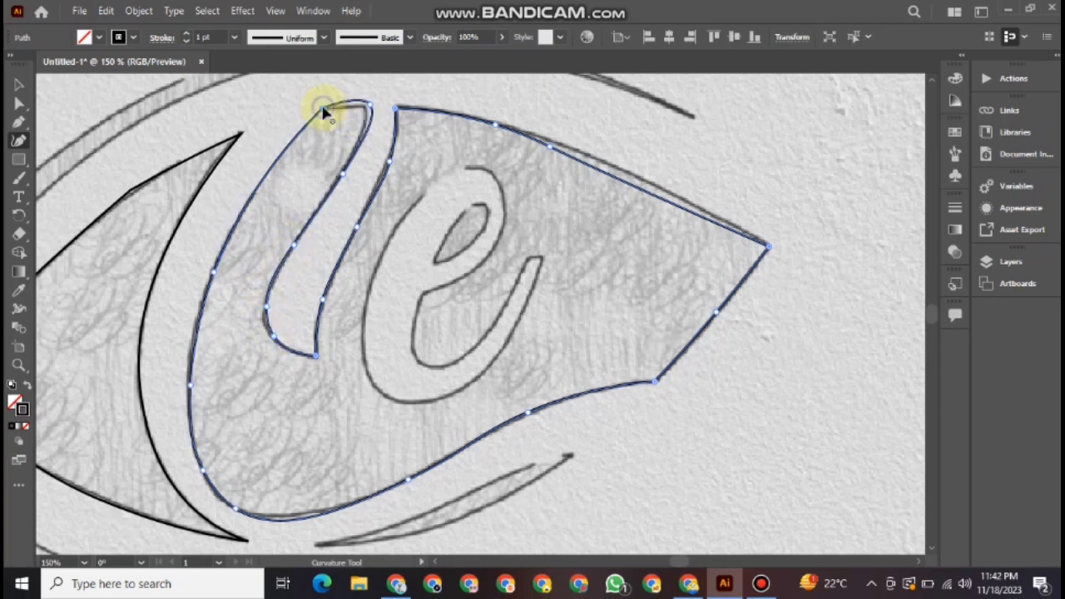
# Trace the 'e' as a closed outline around its loop, tail and inner bottom curve
pyautogui.click(423, 290)
pyautogui.click(468, 169)
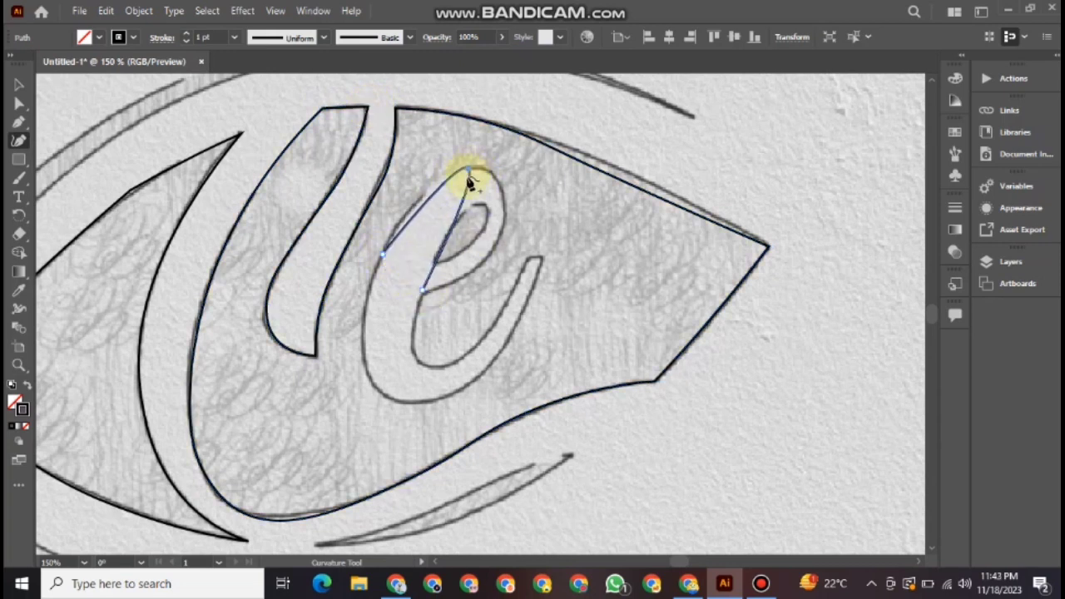
pyautogui.click(504, 217)
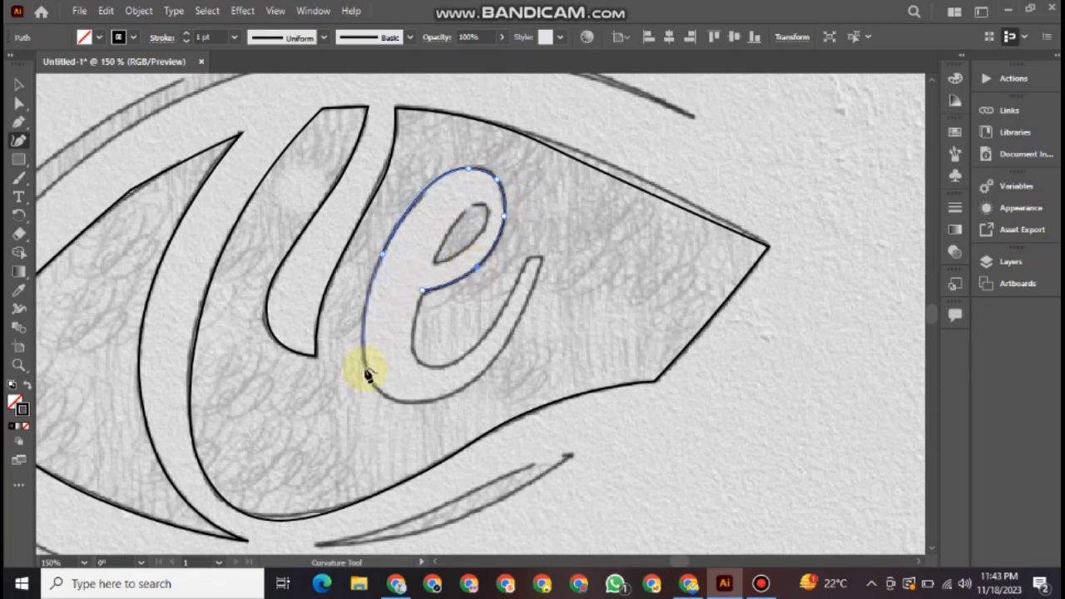
pyautogui.click(540, 257)
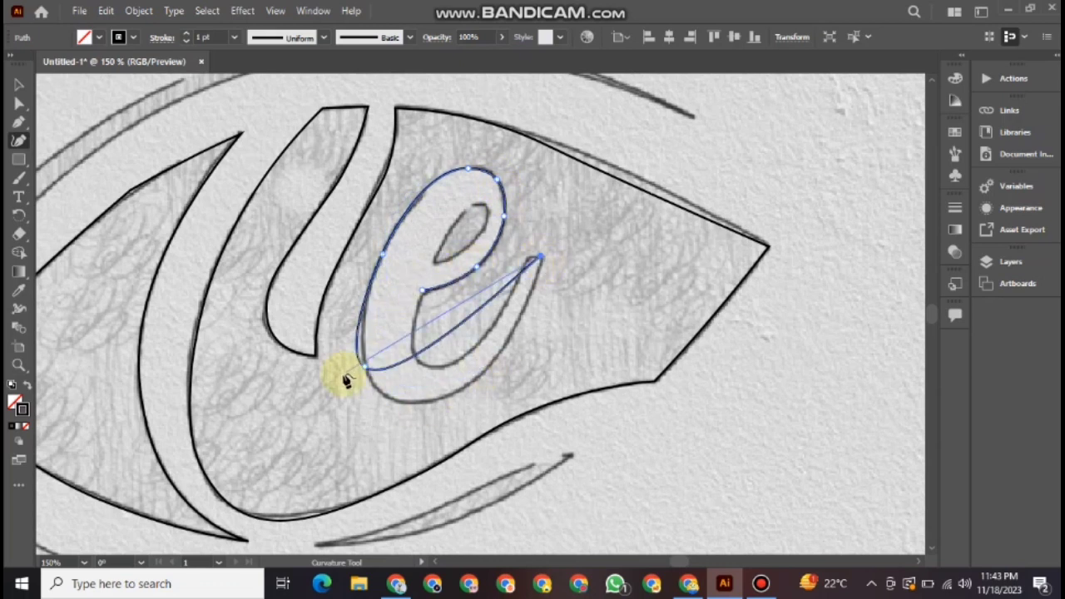
pyautogui.click(398, 402)
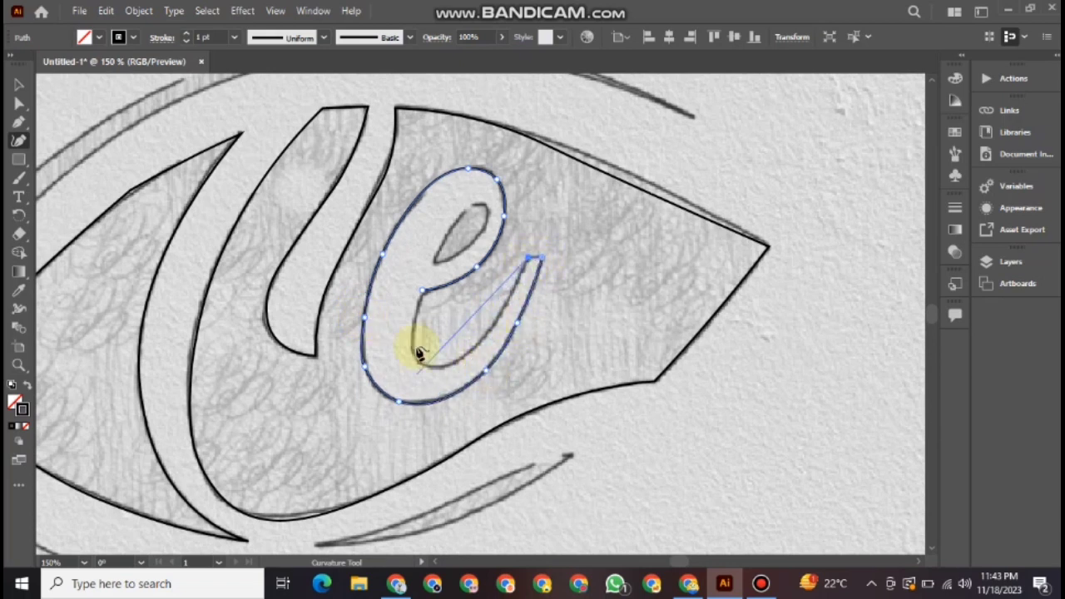
pyautogui.click(454, 366)
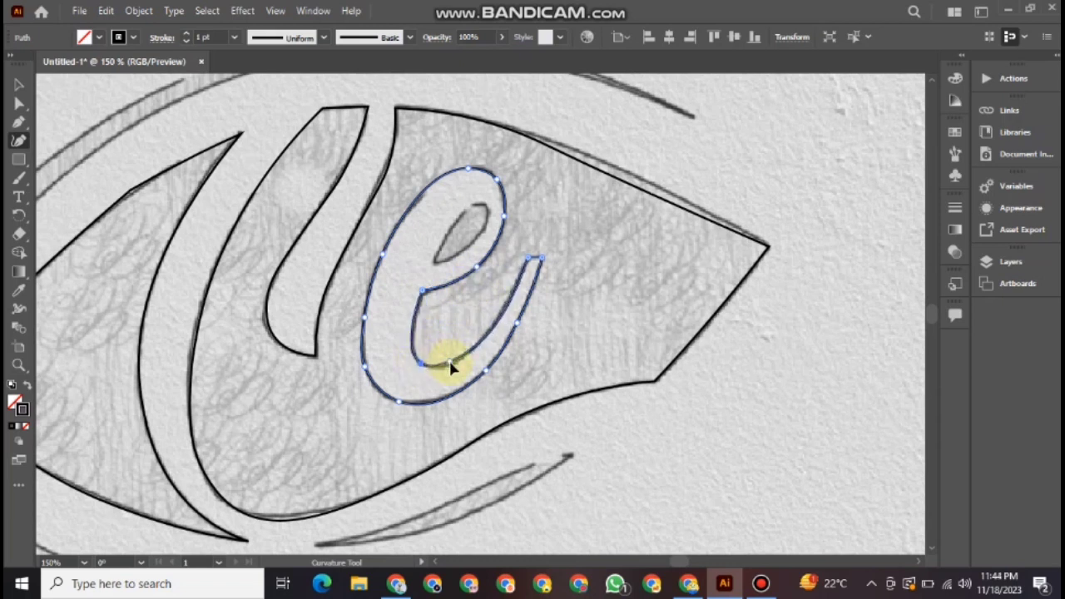
pyautogui.click(449, 366)
# Reshape the large eye outline's top edge and right corner, then begin the lower-stroke path
pyautogui.click(628, 184)
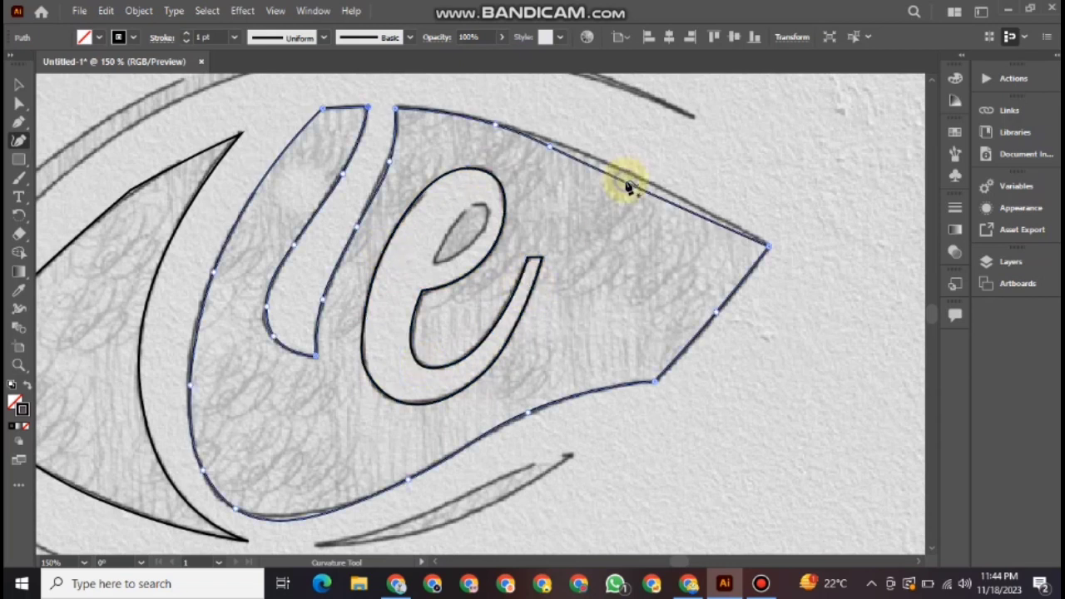
pyautogui.moveTo(549, 150); pyautogui.dragTo(556, 146)
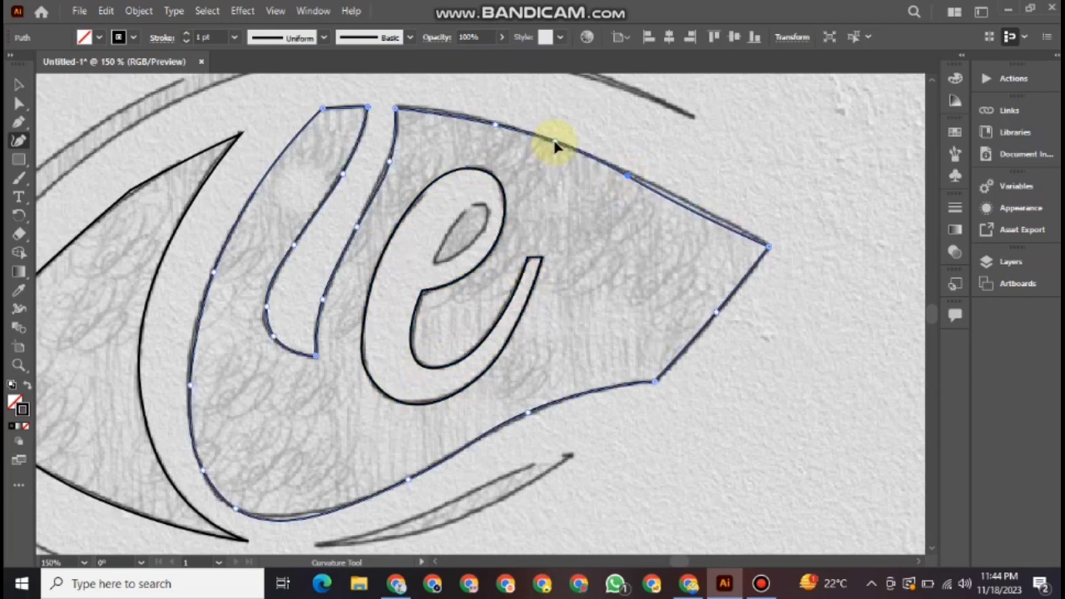
pyautogui.click(767, 246)
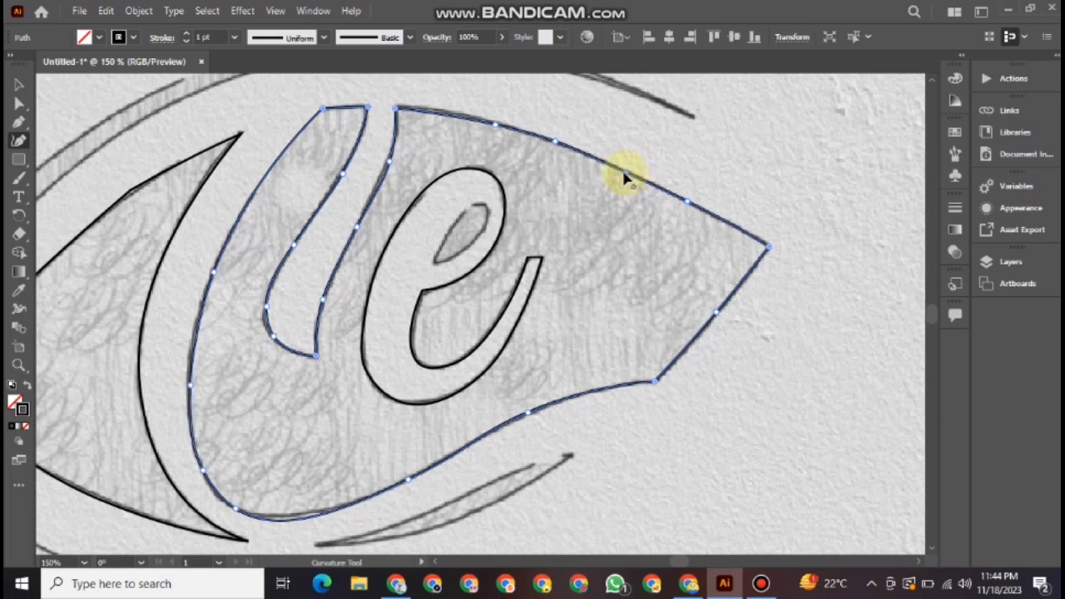
pyautogui.click(571, 456)
# Close the short lower stroke as a leaf shape
pyautogui.click(321, 541)
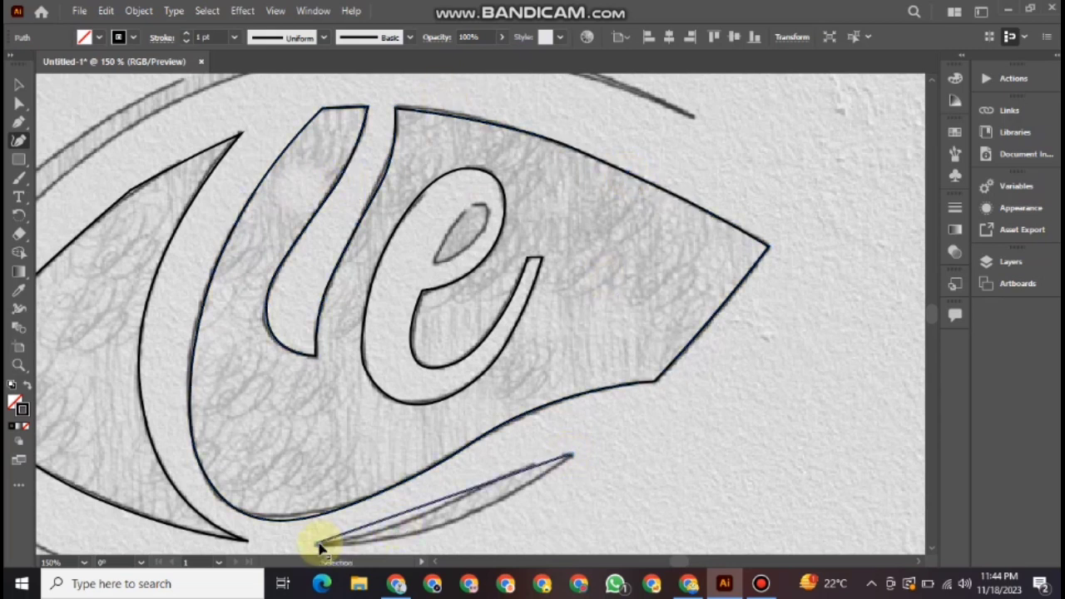
pyautogui.hotkey('ctrl', '+')
pyautogui.click(410, 352)
pyautogui.click(537, 295)
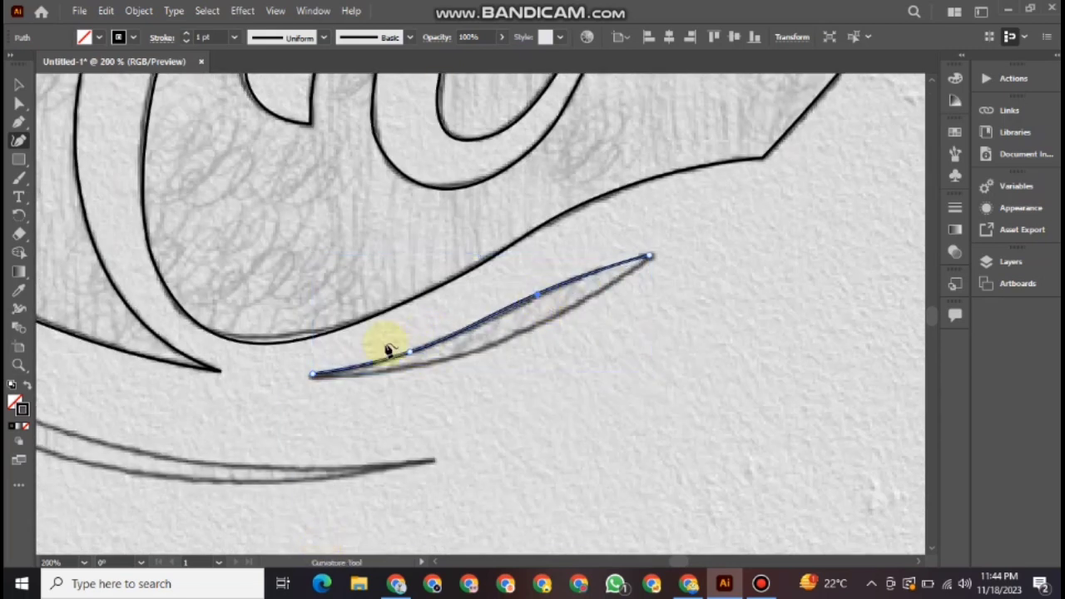
pyautogui.click(417, 366)
pyautogui.click(341, 370)
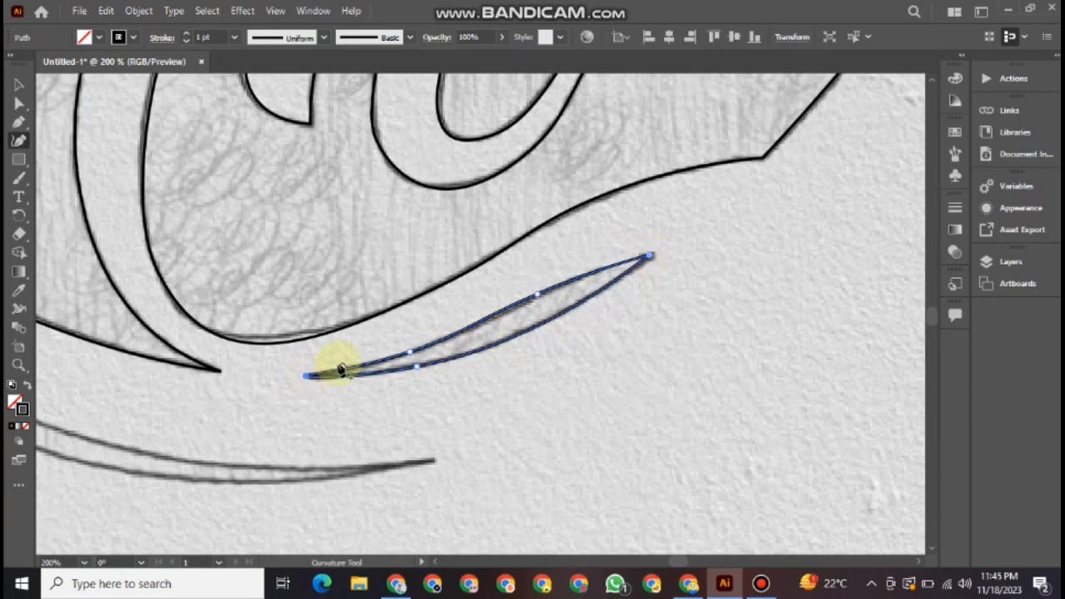
pyautogui.click(432, 463)
pyautogui.hotkey('ctrl', '-')
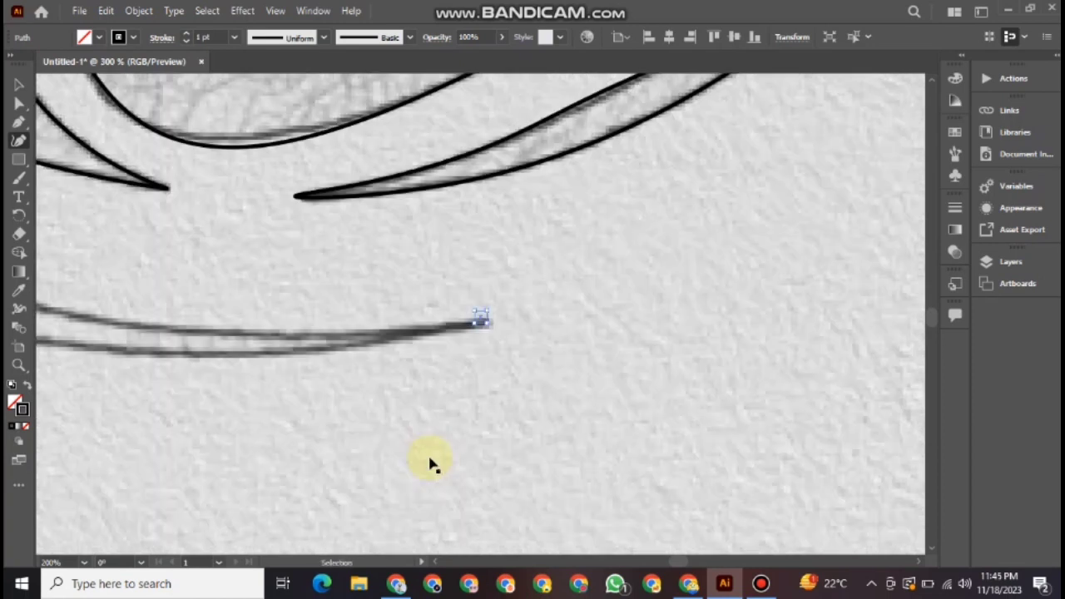
pyautogui.hotkey('ctrl', '-')
pyautogui.hotkey('ctrl', '-')
pyautogui.hotkey('ctrl', '-')
# Trace the long lower stroke as a closed curved shape
pyautogui.click(380, 395)
pyautogui.scroll(-2, 383, 395)
pyautogui.hotkey('ctrl', '+')
pyautogui.hotkey('ctrl', '+')
pyautogui.hotkey('ctrl', '+')
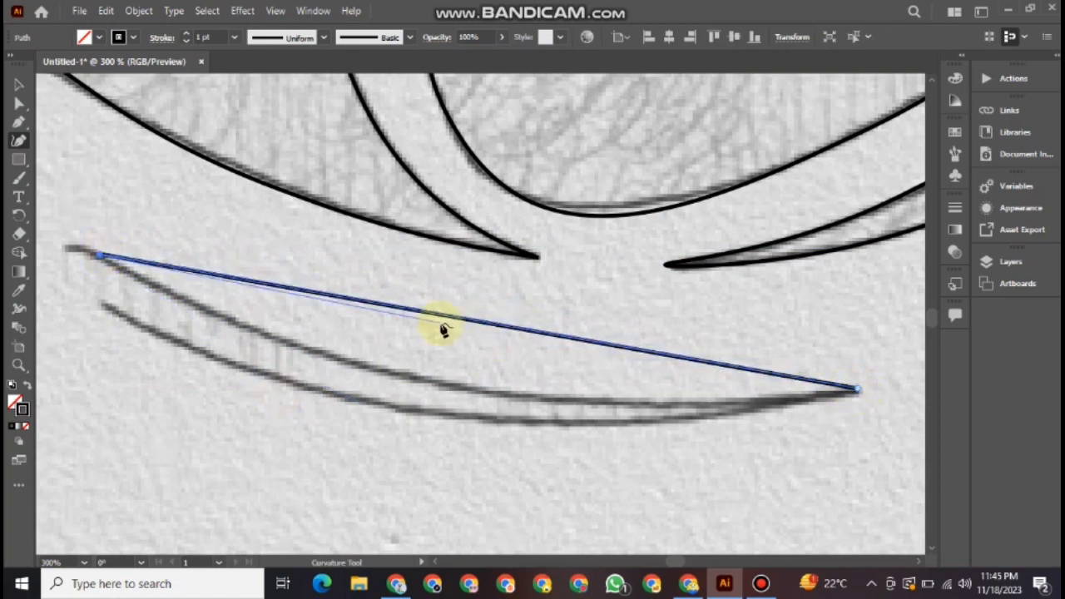
pyautogui.moveTo(437, 316); pyautogui.dragTo(402, 376)
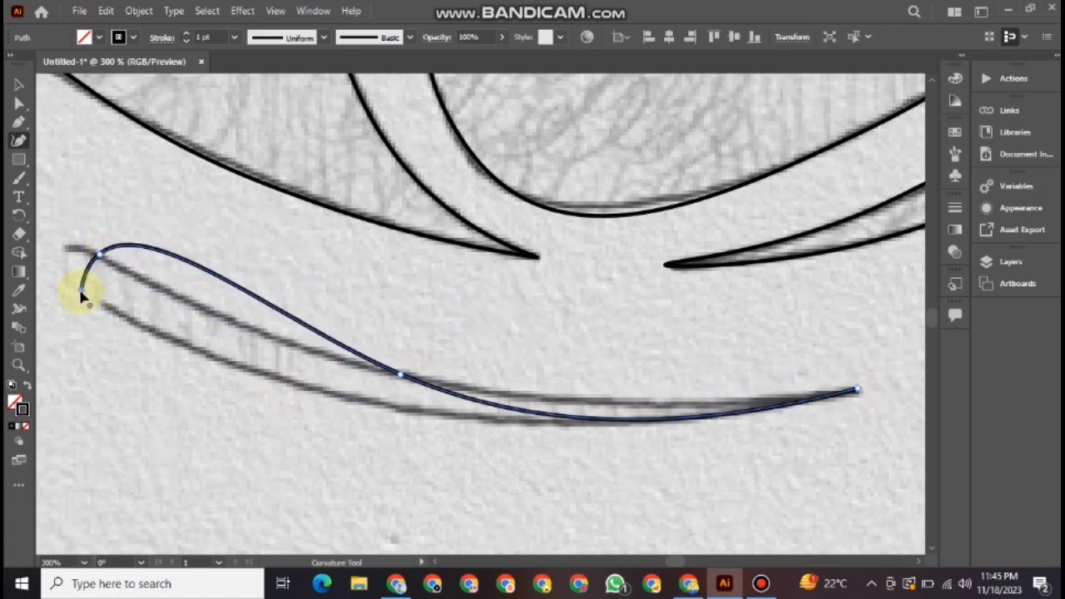
pyautogui.click(857, 390)
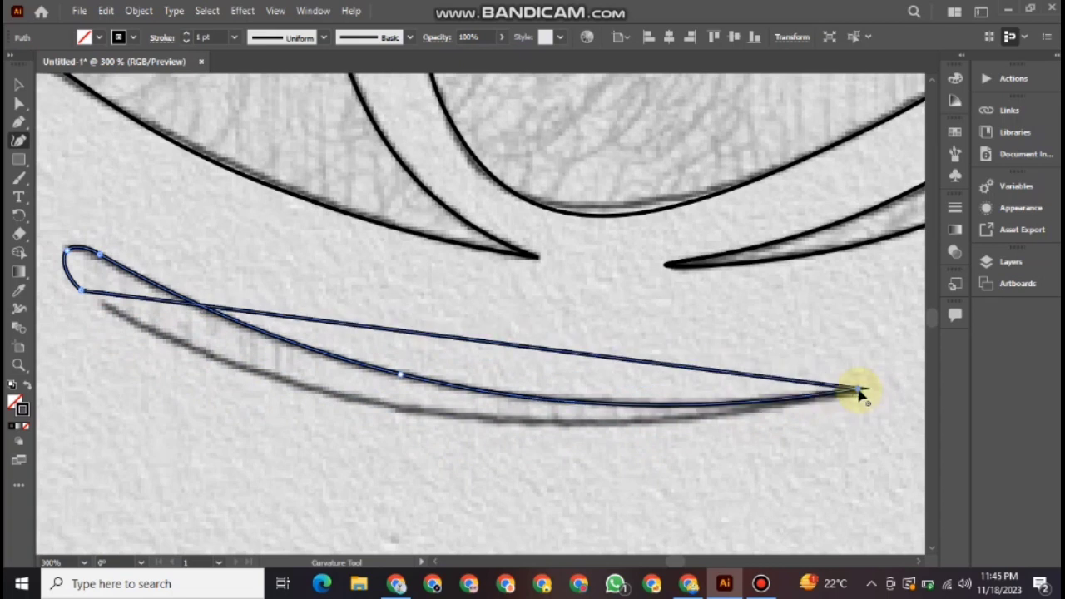
pyautogui.moveTo(482, 344); pyautogui.dragTo(459, 416)
pyautogui.hotkey('ctrl', '0')
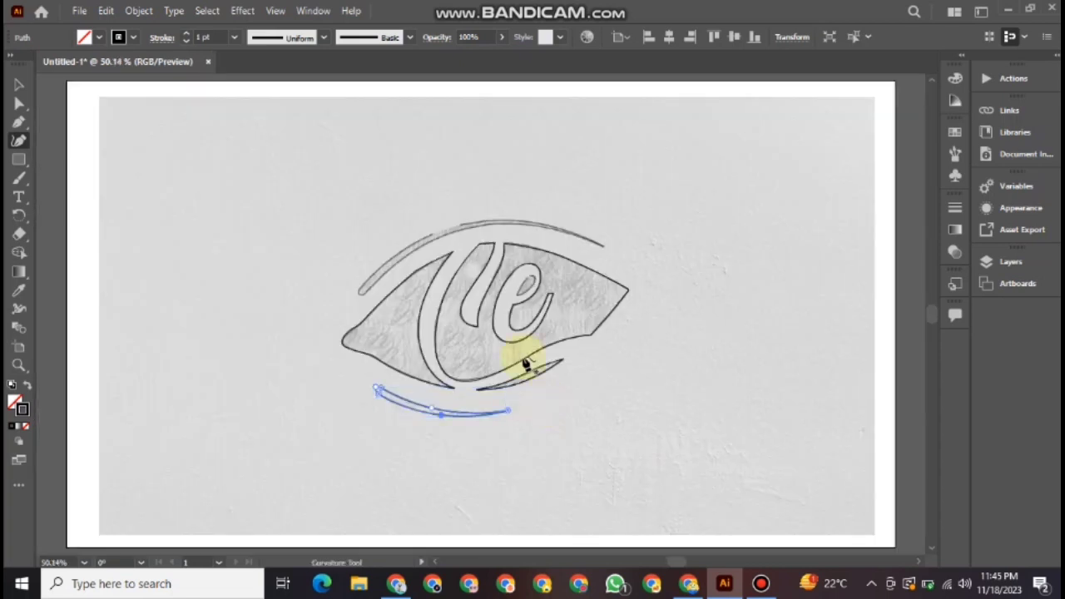
# Trace the arc above the eye as a thin closed crescent
pyautogui.click(607, 250)
pyautogui.click(364, 285)
pyautogui.hotkey('ctrl', '+')
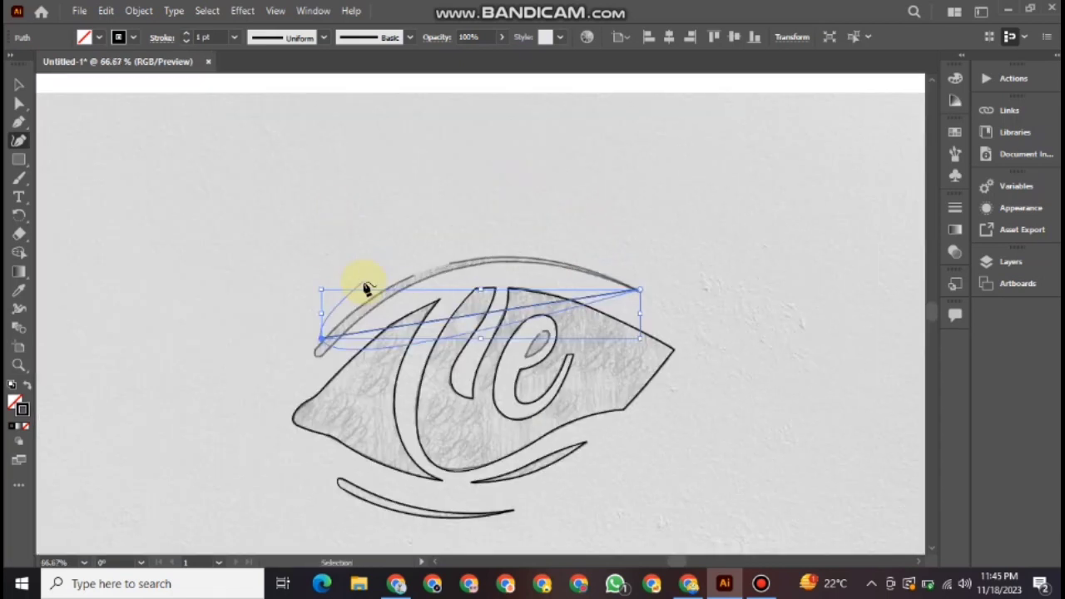
pyautogui.hotkey('ctrl', '+')
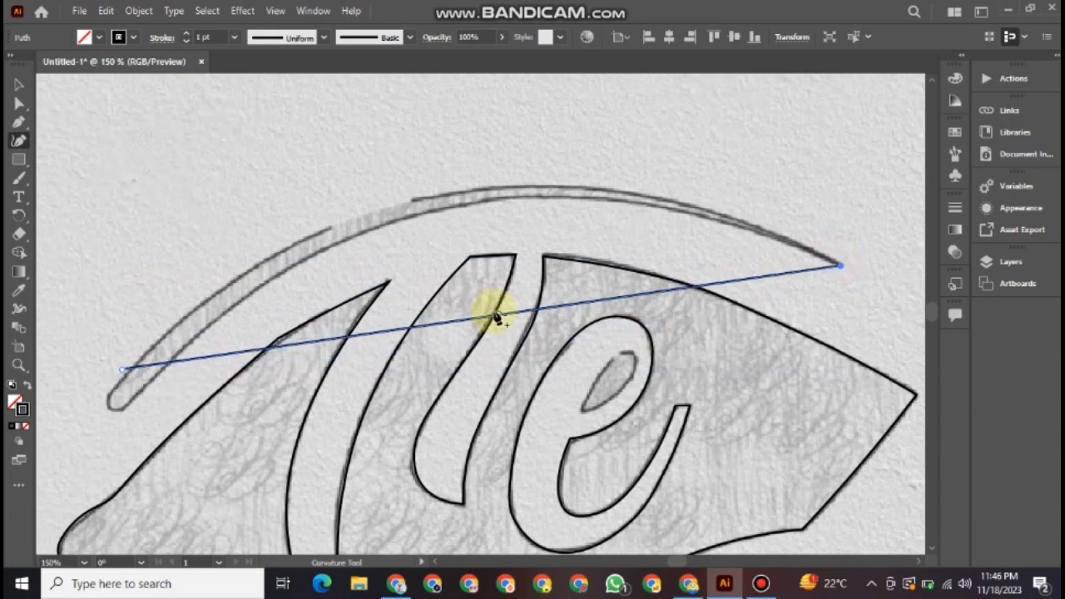
pyautogui.click(489, 313)
pyautogui.moveTo(515, 318); pyautogui.dragTo(444, 197)
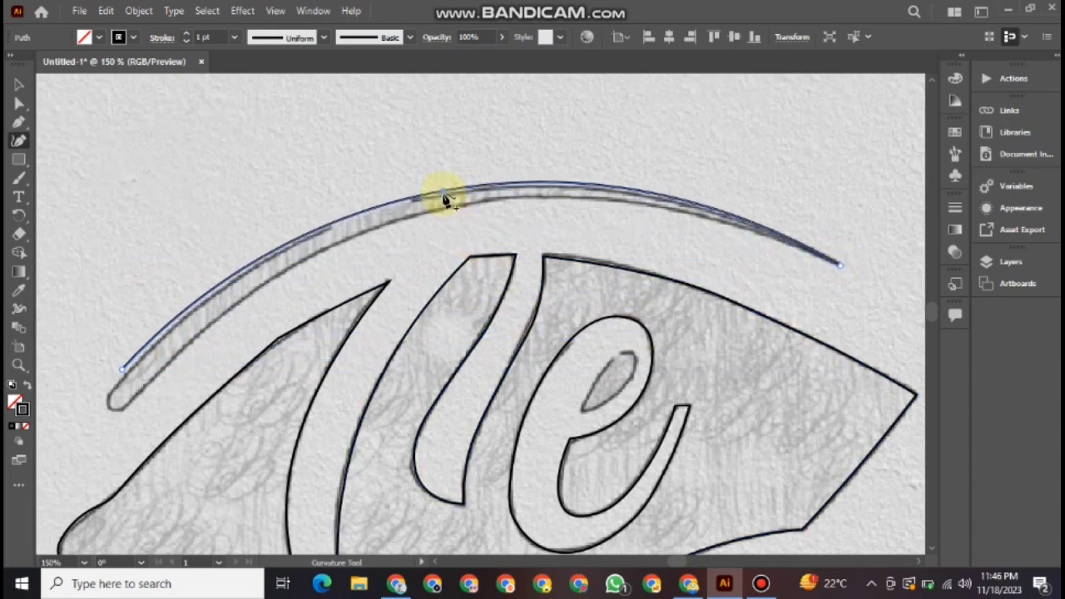
pyautogui.moveTo(124, 368); pyautogui.dragTo(117, 415)
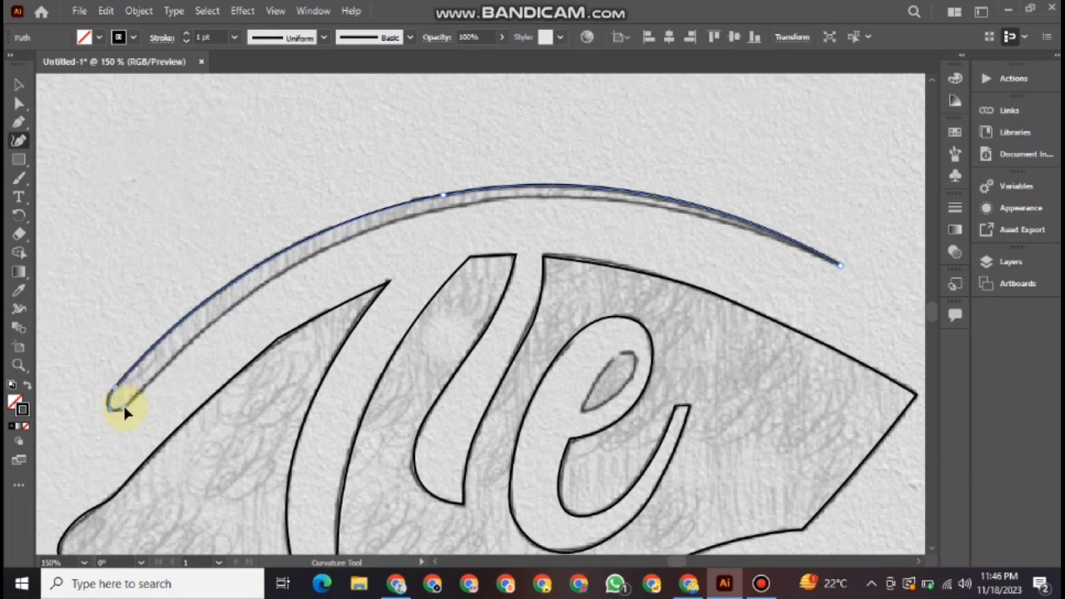
pyautogui.click(116, 404)
pyautogui.click(840, 264)
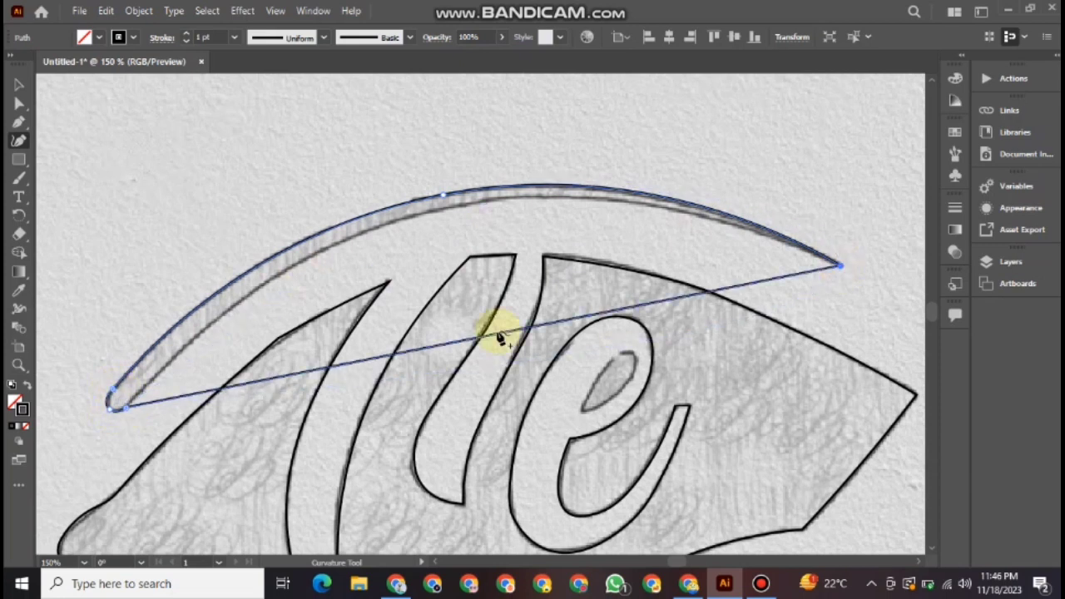
pyautogui.moveTo(500, 337); pyautogui.dragTo(452, 209)
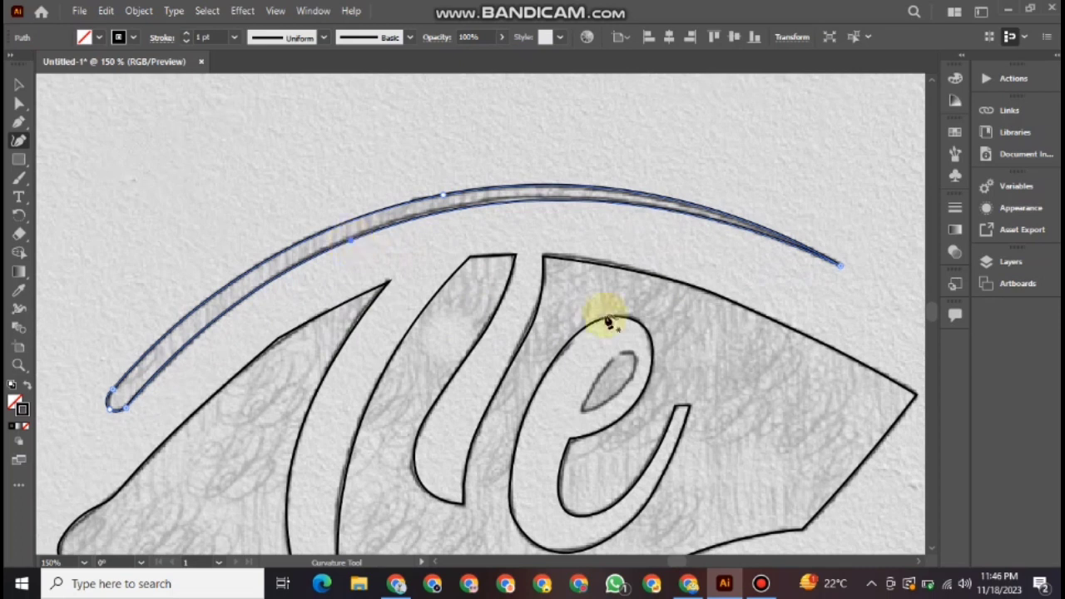
pyautogui.hotkey('ctrl', '0')
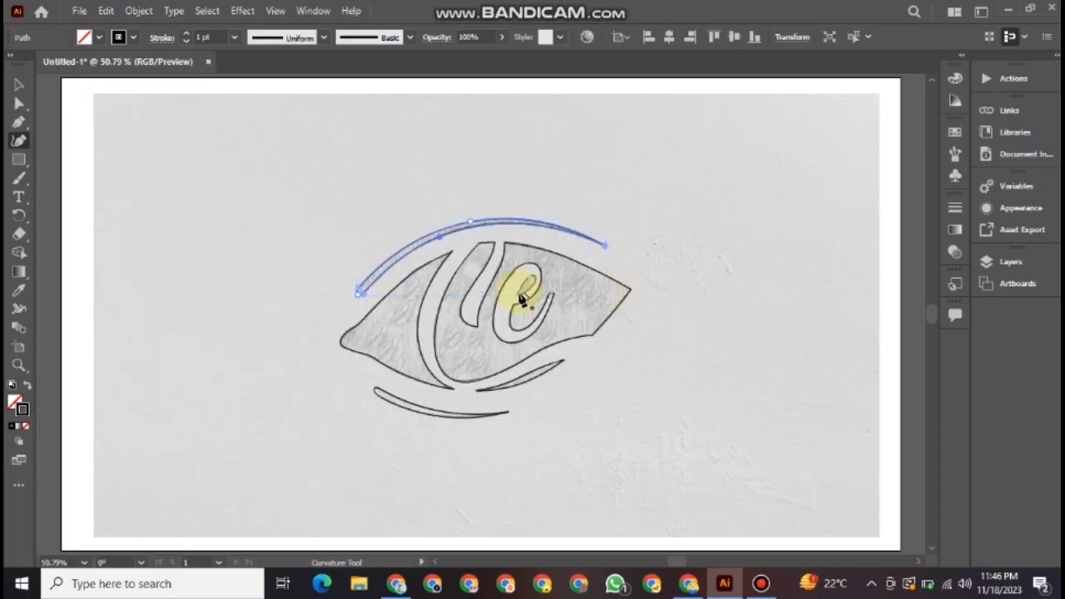
# Trace the teardrop counter inside the 'e' with a sharp-cornered peak
pyautogui.scroll(3, 520, 300)
pyautogui.scroll(3, 499, 297)
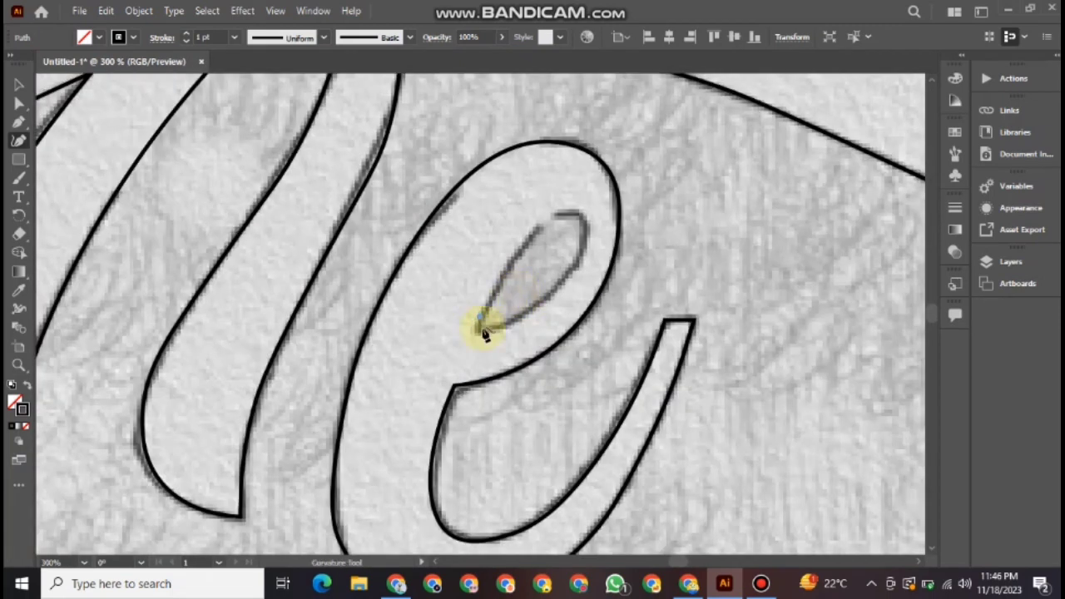
pyautogui.click(580, 254)
pyautogui.click(502, 268)
pyautogui.click(545, 223)
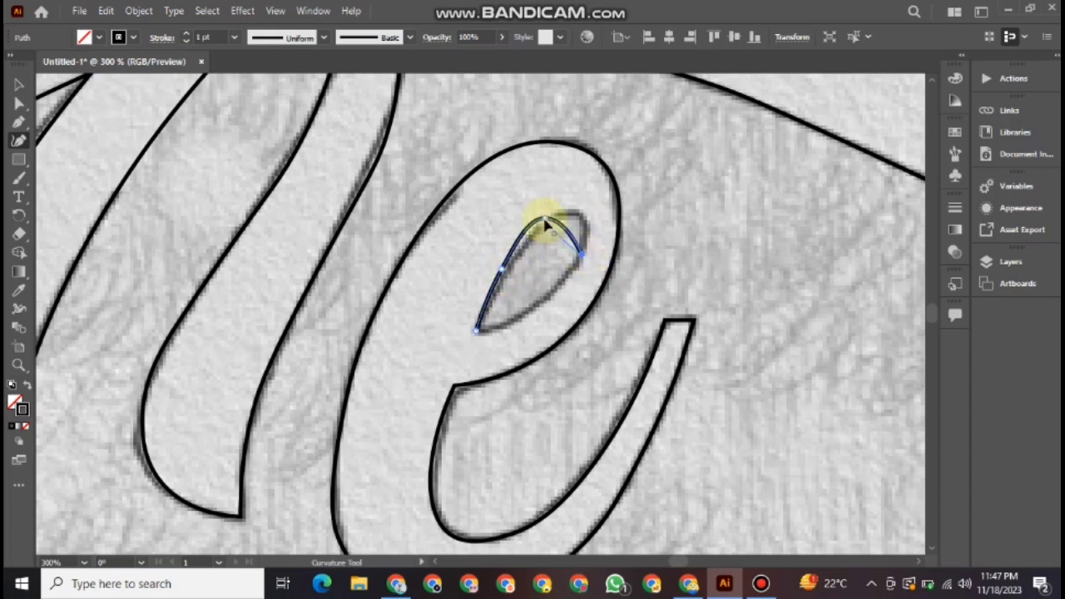
pyautogui.doubleClick(544, 222)
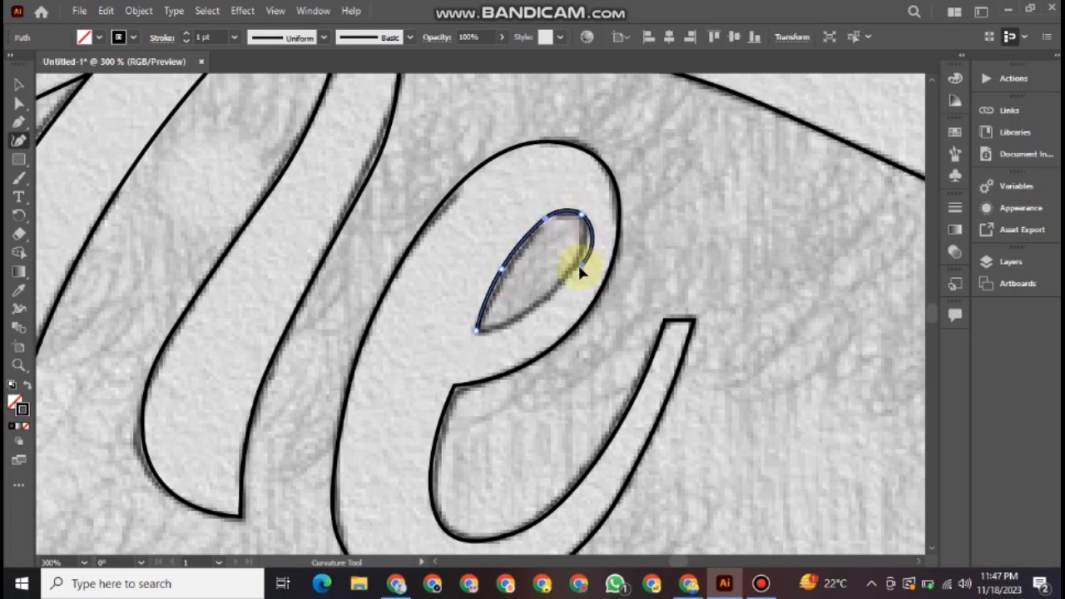
pyautogui.click(476, 330)
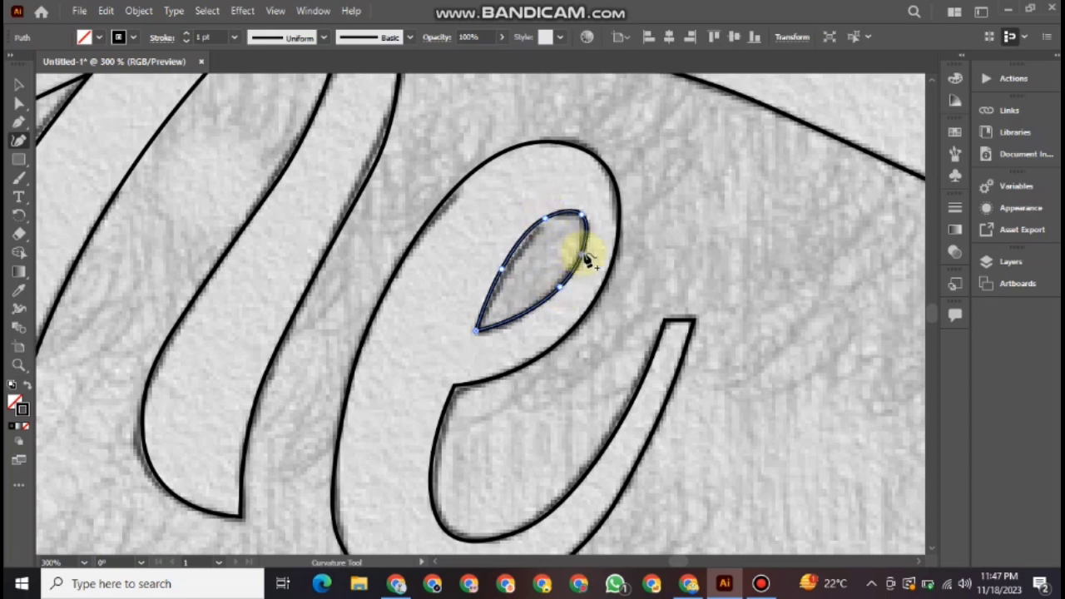
# Fill all traced shapes black from Swatches and the 'e' white
pyautogui.hotkey('ctrl', '0')
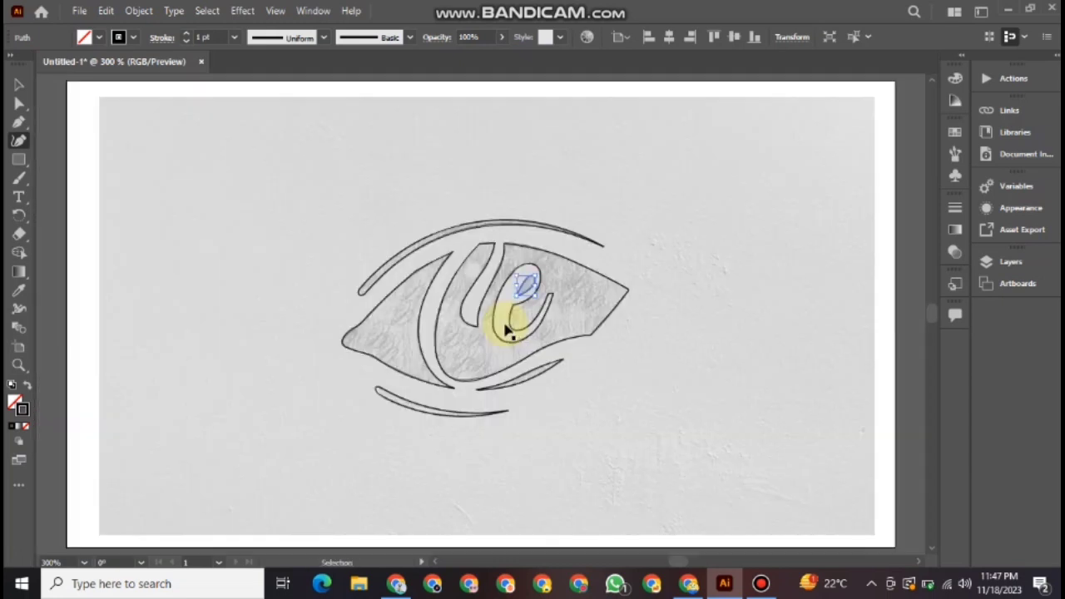
pyautogui.press('v')
pyautogui.click(577, 388)
pyautogui.hotkey('ctrl', 'a')
pyautogui.click(979, 105)
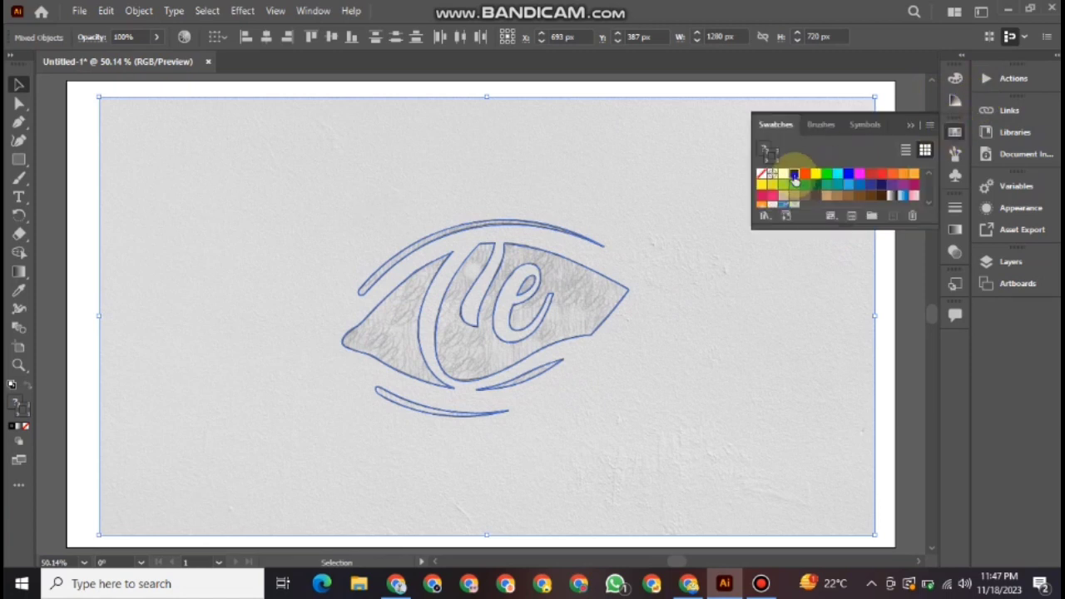
pyautogui.click(764, 150)
pyautogui.click(794, 176)
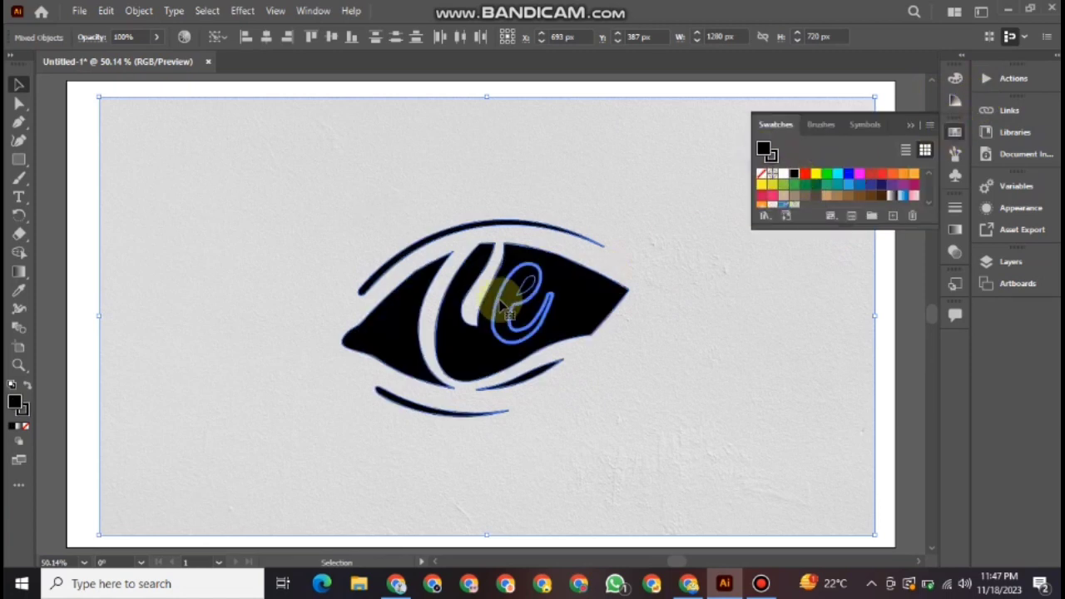
pyautogui.click(886, 355)
pyautogui.click(520, 300)
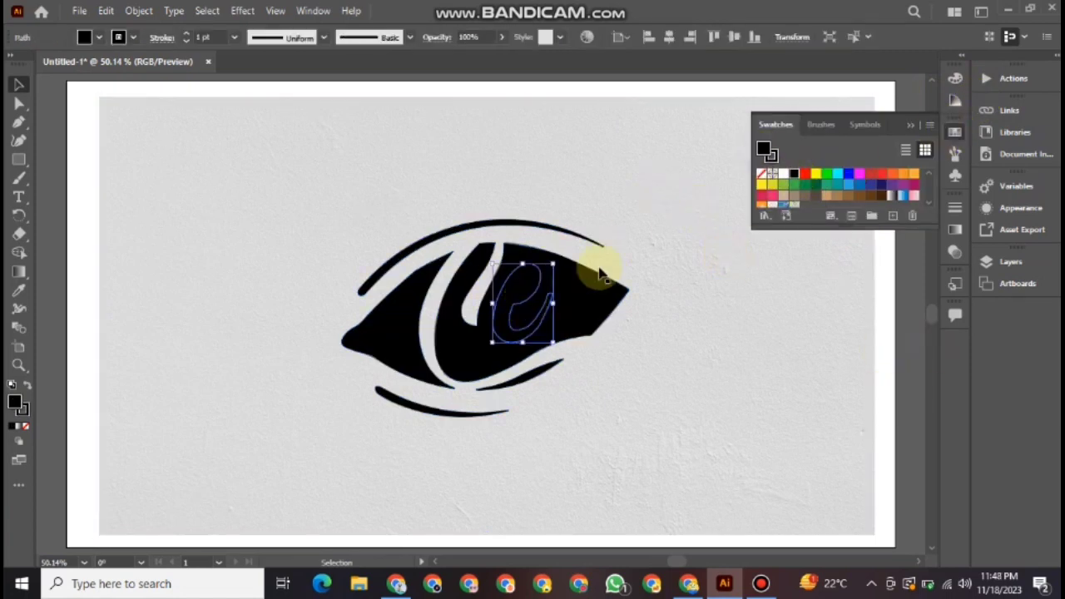
pyautogui.click(783, 173)
# Delete the sketch background image and move the eye logo higher
pyautogui.click(657, 258)
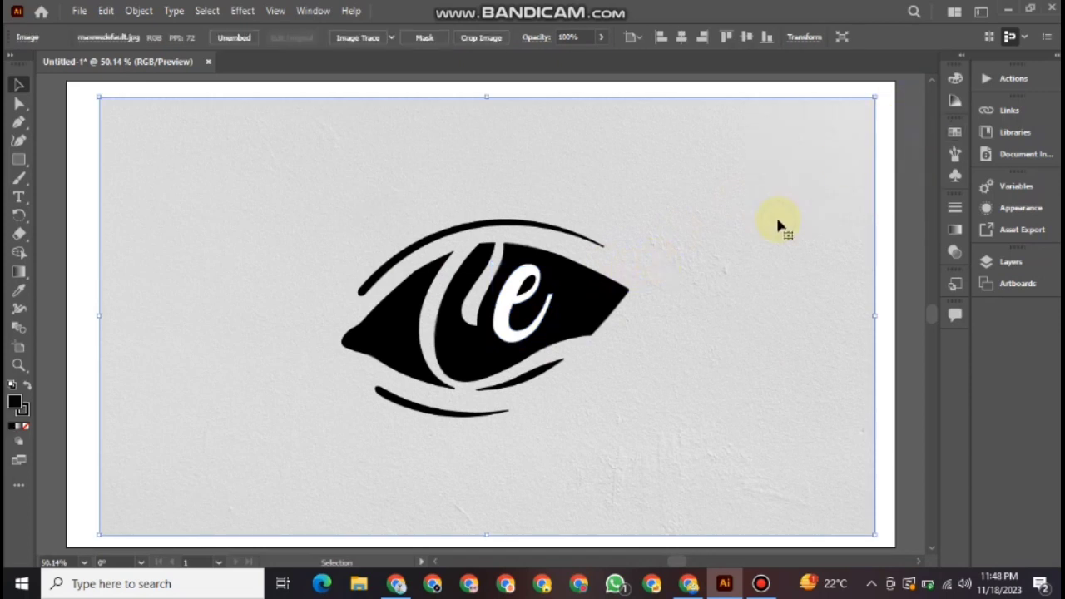
pyautogui.press('Delete')
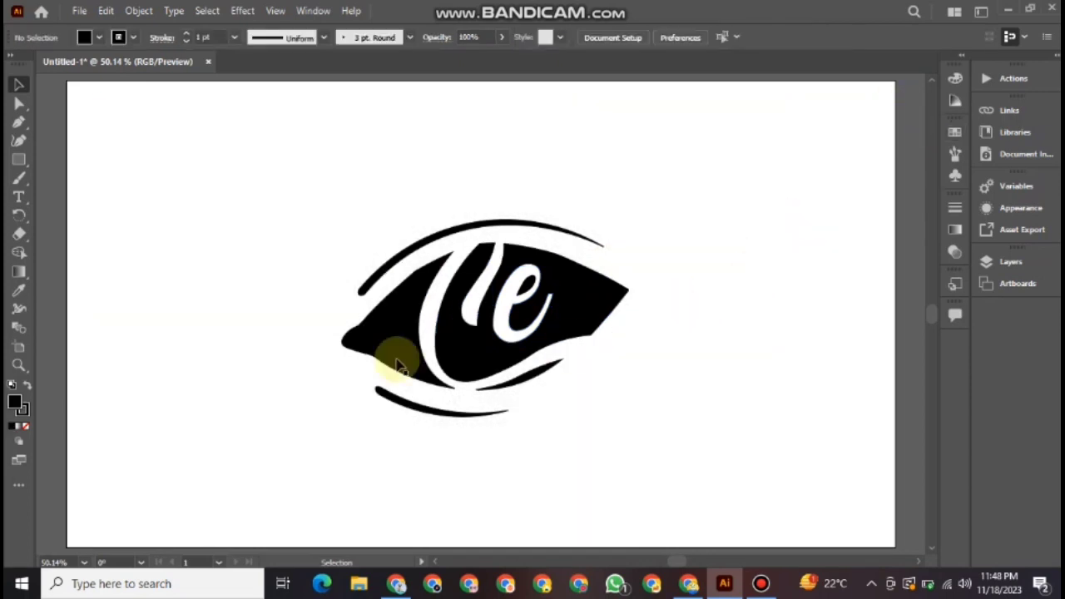
pyautogui.click(391, 358)
pyautogui.moveTo(454, 349); pyautogui.dragTo(451, 297)
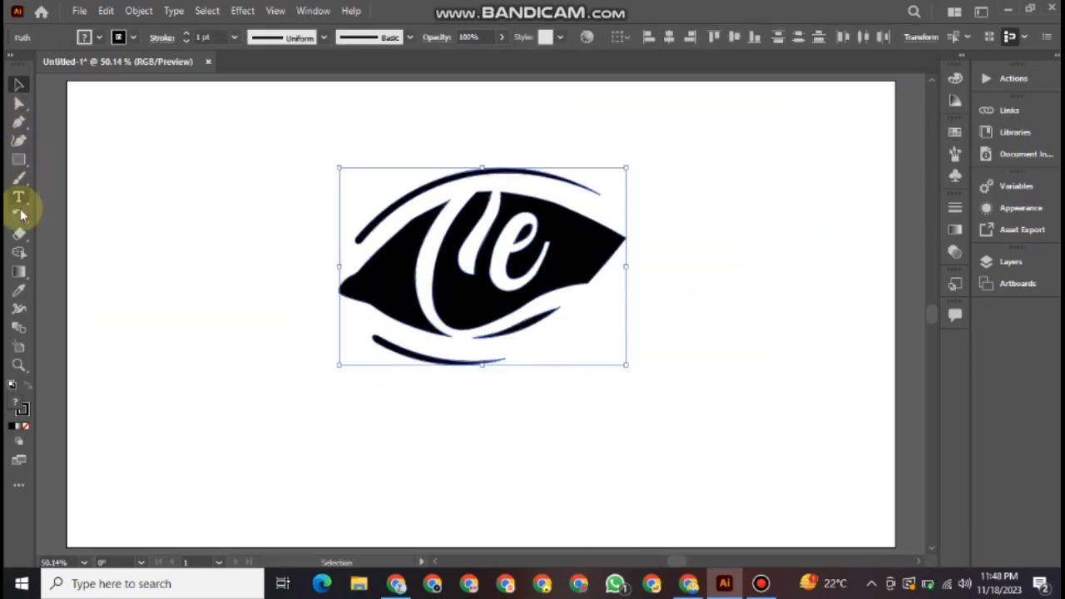
# Type 'eye catching' below the logo and scale the text up
pyautogui.press('t')
pyautogui.click(374, 416)
pyautogui.write('eye catching')
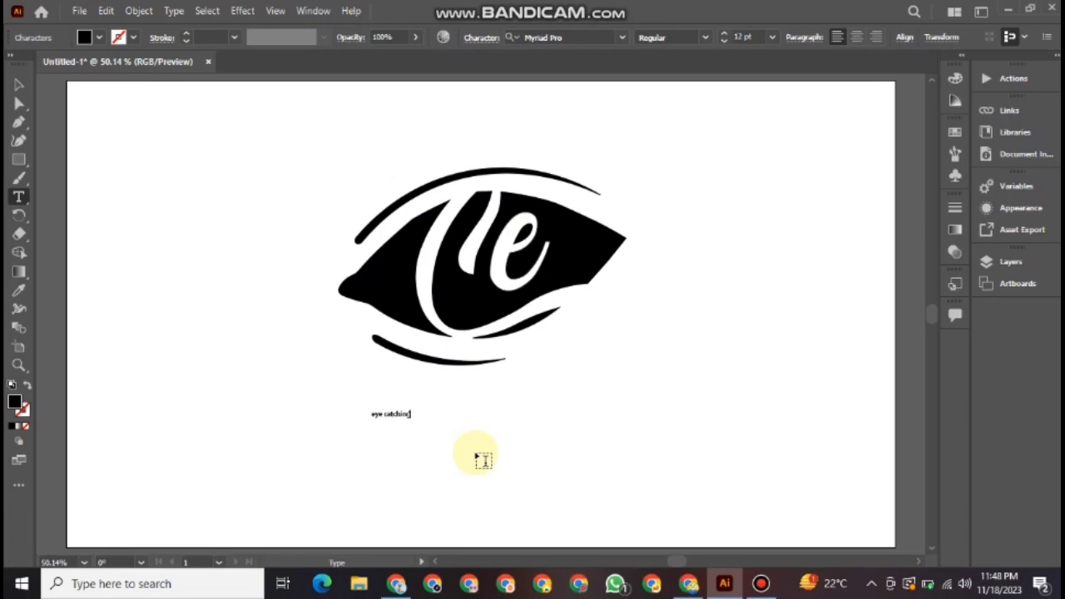
pyautogui.write('catching')
pyautogui.press('Escape')
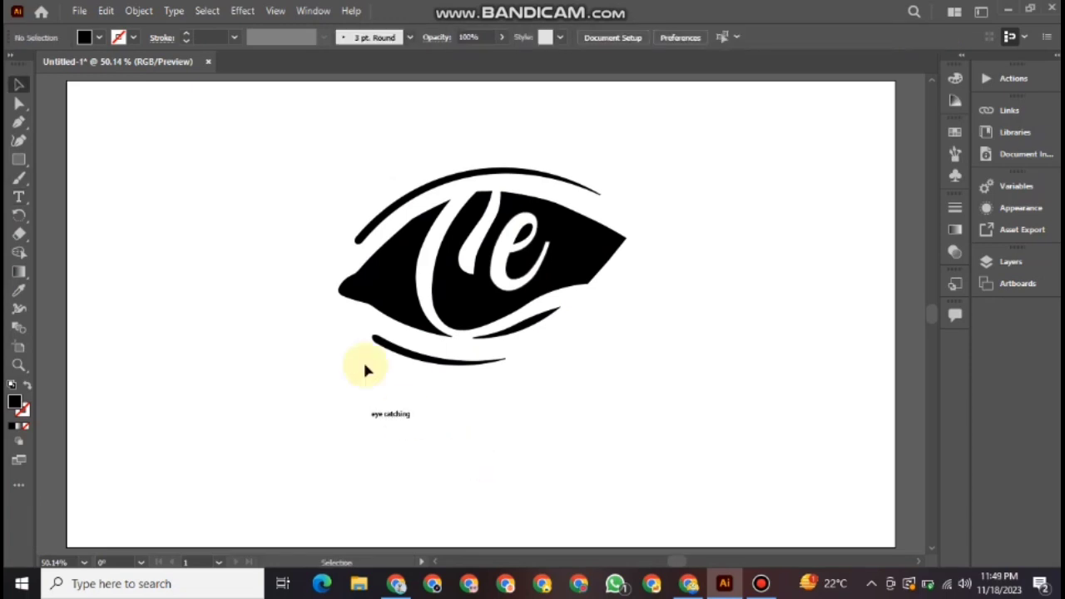
pyautogui.click(391, 414)
pyautogui.moveTo(411, 419)
pyautogui.mouseDown()
pyautogui.moveTo(463, 453)
pyautogui.moveTo(542, 408)
pyautogui.mouseUp()
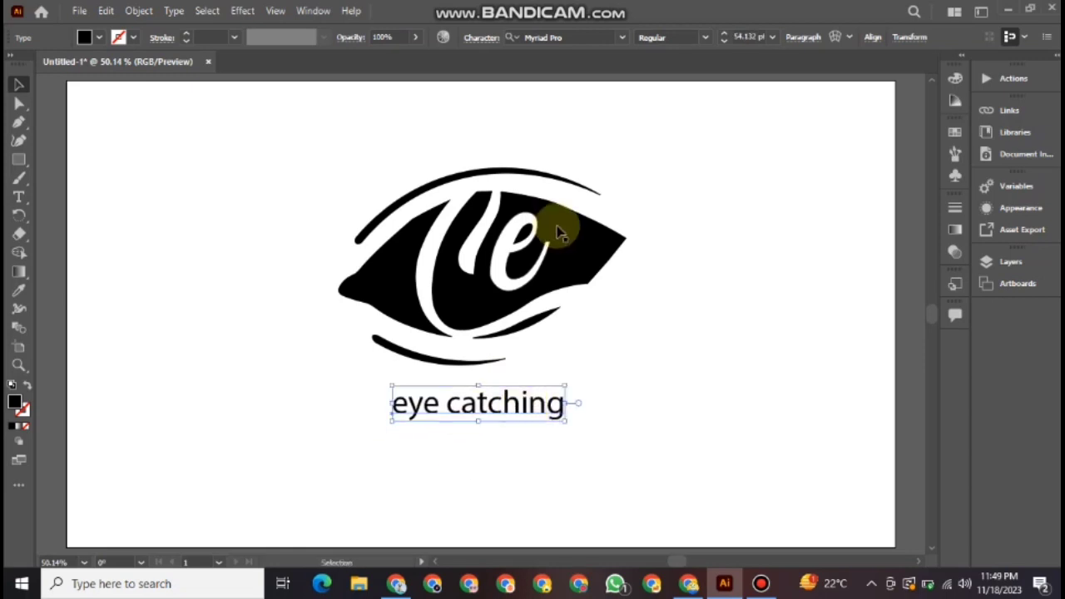
# Set the text in Exotc350 Bd BT and move the logo and text lower together
pyautogui.click(622, 36)
pyautogui.moveTo(883, 133)
pyautogui.mouseDown()
pyautogui.moveTo(886, 281)
pyautogui.moveTo(887, 199)
pyautogui.mouseUp()
pyautogui.click(582, 158)
pyautogui.click(712, 295)
pyautogui.click(487, 412)
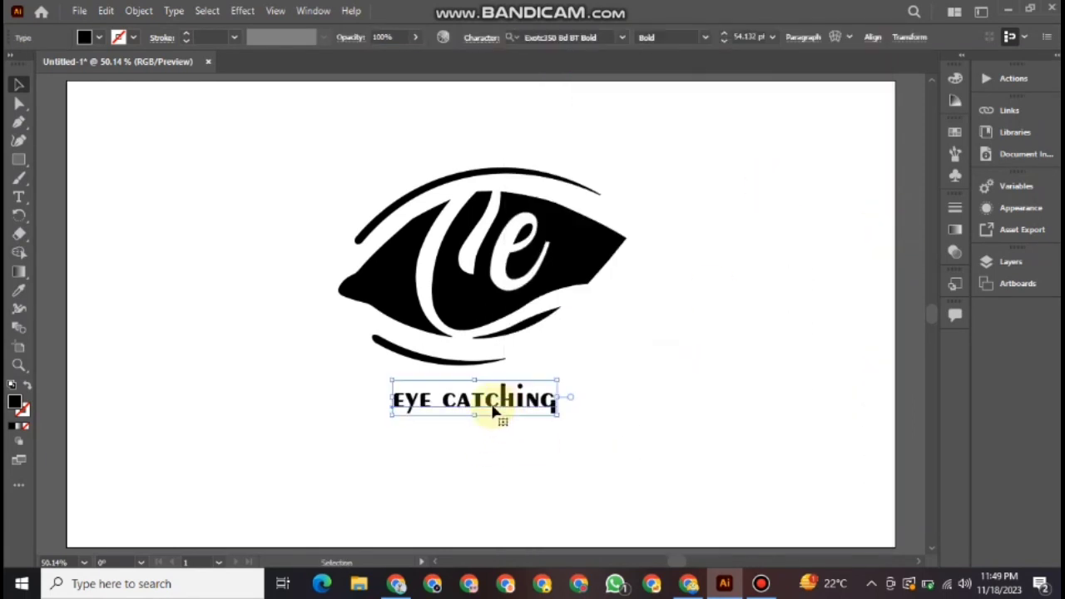
pyautogui.click(444, 225)
pyautogui.moveTo(465, 296); pyautogui.dragTo(465, 331)
pyautogui.click(466, 331)
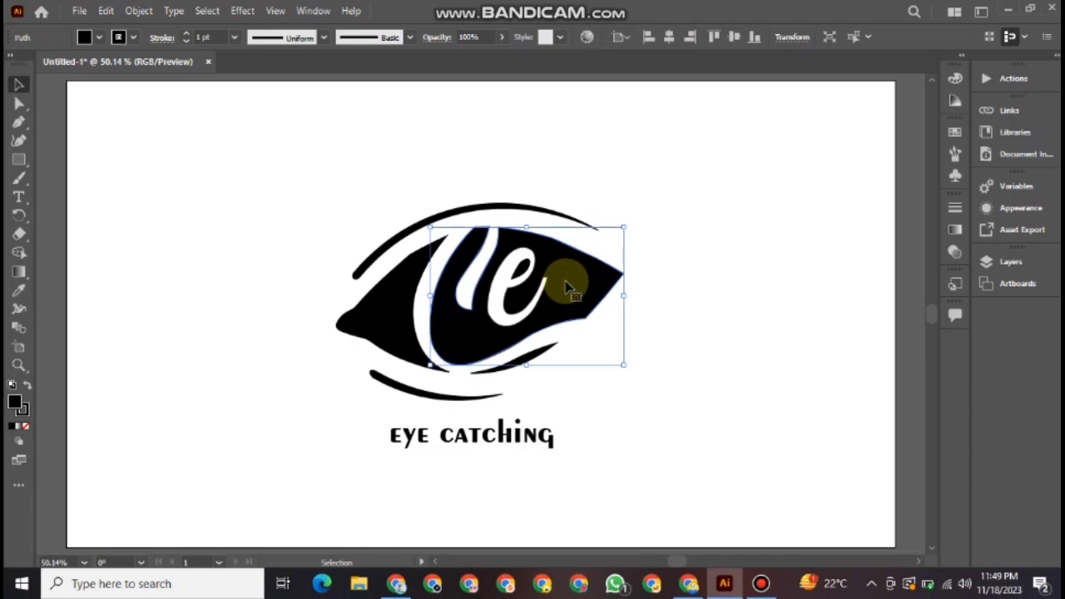
# Fill the inner and left eye shapes with a linear white-to-black gradient
pyautogui.click(955, 230)
pyautogui.click(774, 227)
pyautogui.click(691, 262)
pyautogui.click(571, 292)
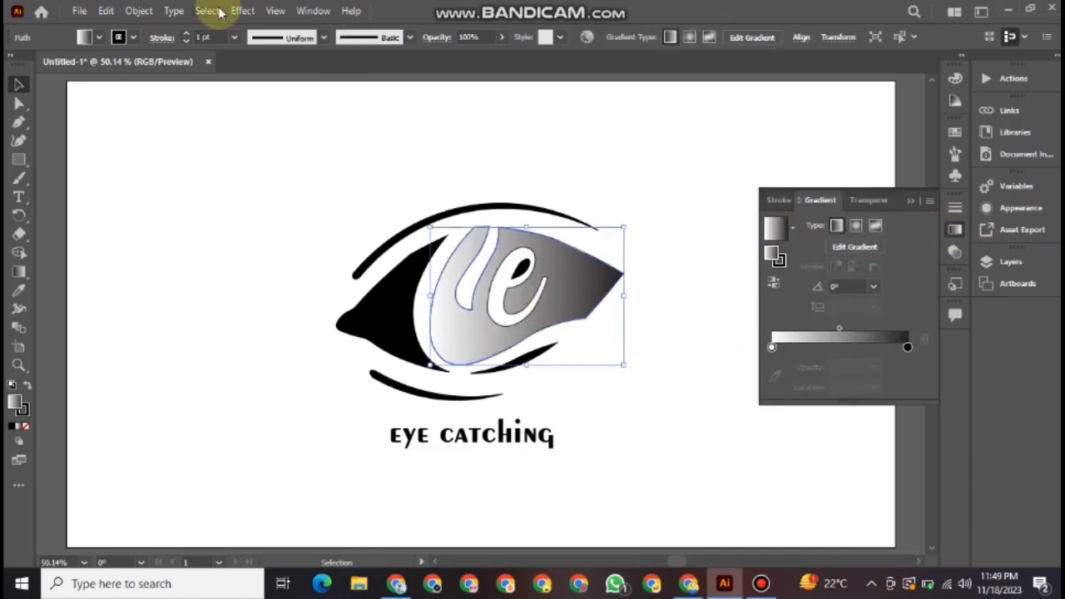
pyautogui.click(374, 316)
pyautogui.press('.')
pyautogui.click(705, 278)
pyautogui.click(380, 325)
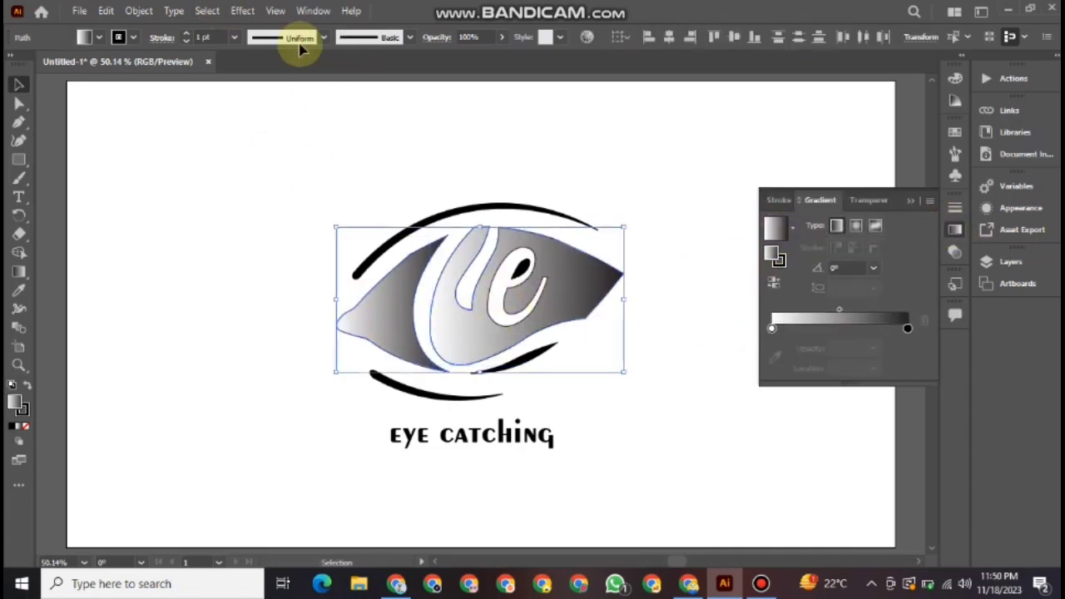
# Apply 3D Inflate to the eye shape with diffuse Top Left lighting
pyautogui.click(242, 9)
pyautogui.click(441, 135)
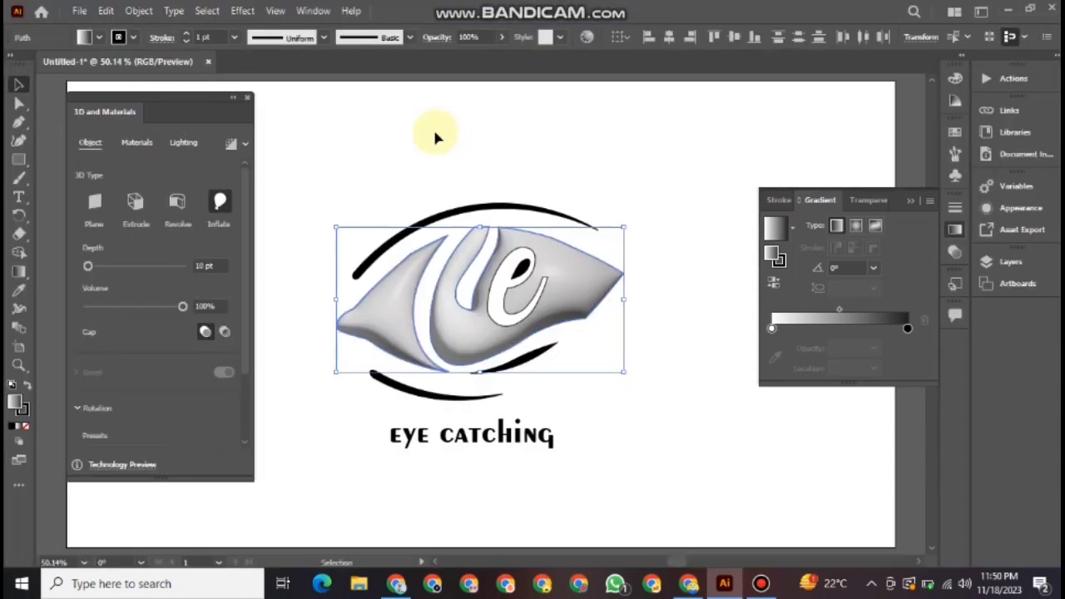
pyautogui.click(245, 145)
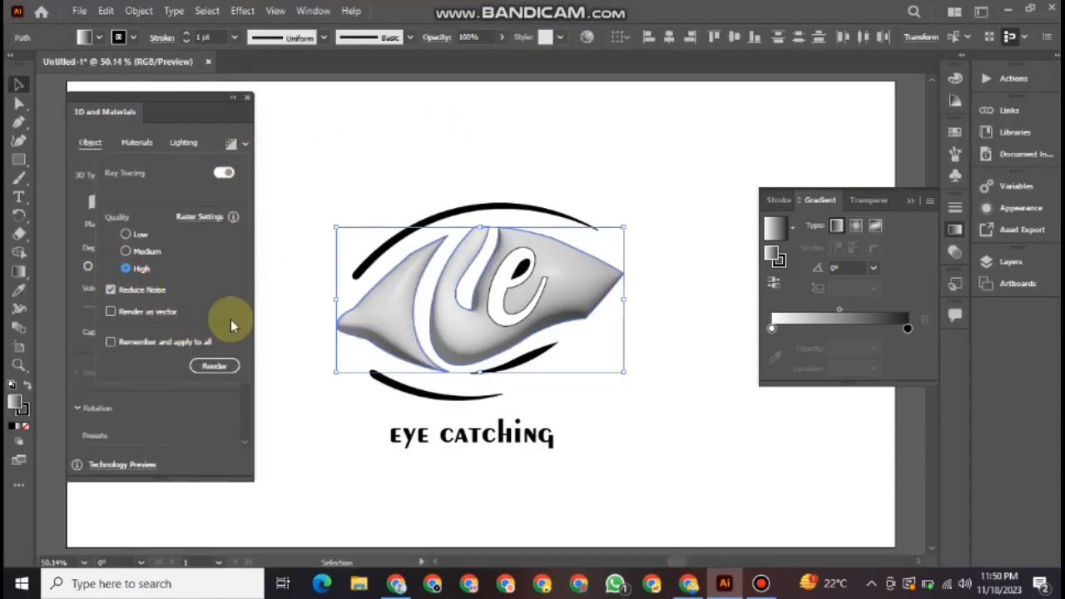
pyautogui.click(183, 143)
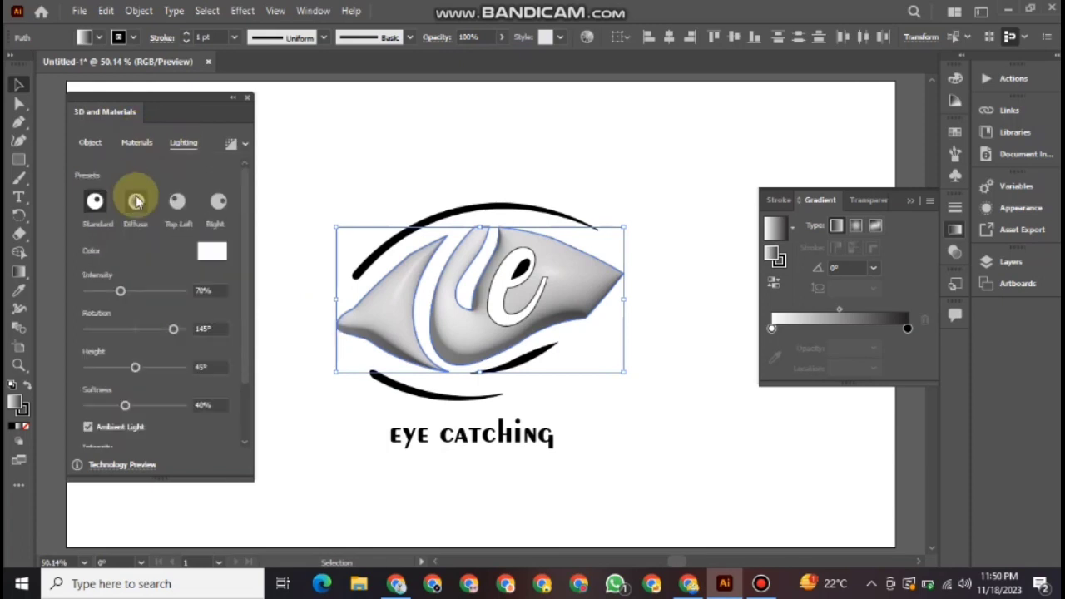
pyautogui.click(136, 202)
pyautogui.click(177, 203)
# Select the top, bottom and right arcs around the eye
pyautogui.click(293, 286)
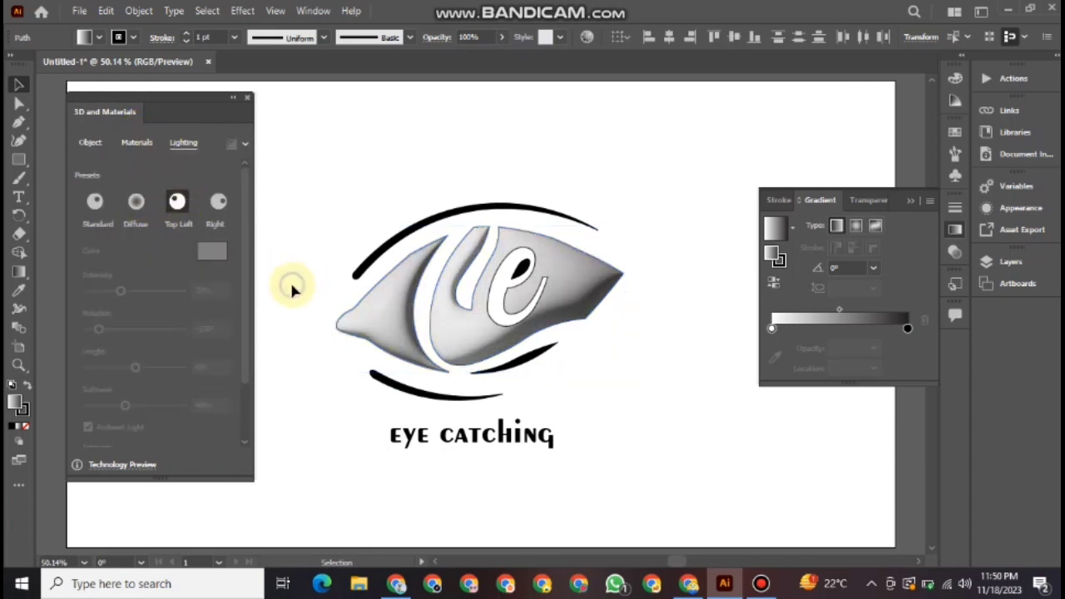
pyautogui.click(379, 262)
pyautogui.keyDown('shift'); pyautogui.click(386, 391); pyautogui.keyUp('shift')
pyautogui.keyDown('shift'); pyautogui.click(520, 369); pyautogui.keyUp('shift')
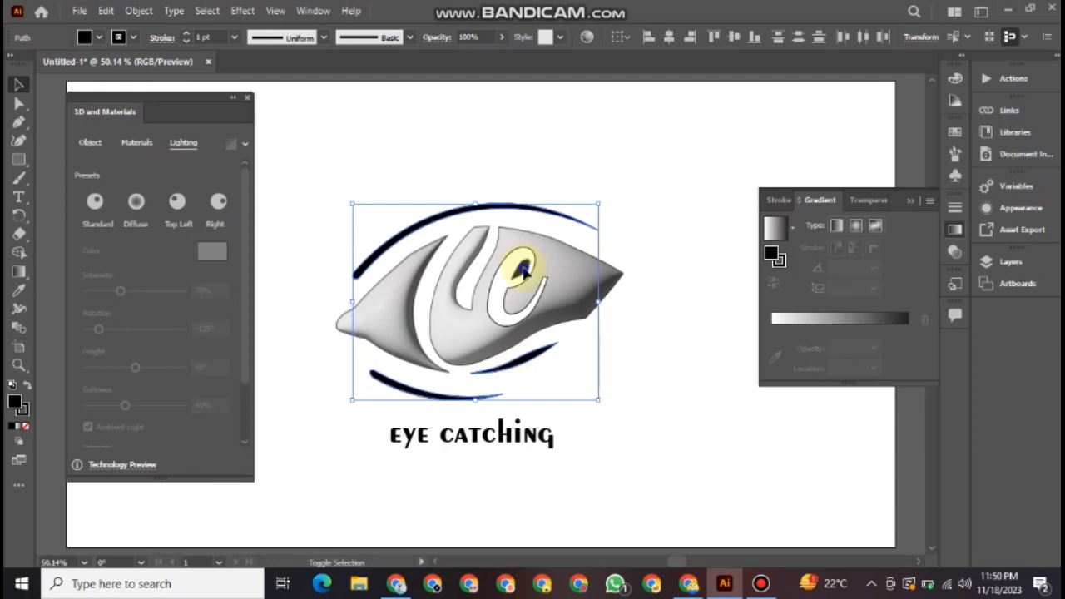
# Inflate the selected arcs in 3D and turn on Ray Tracing
pyautogui.click(89, 143)
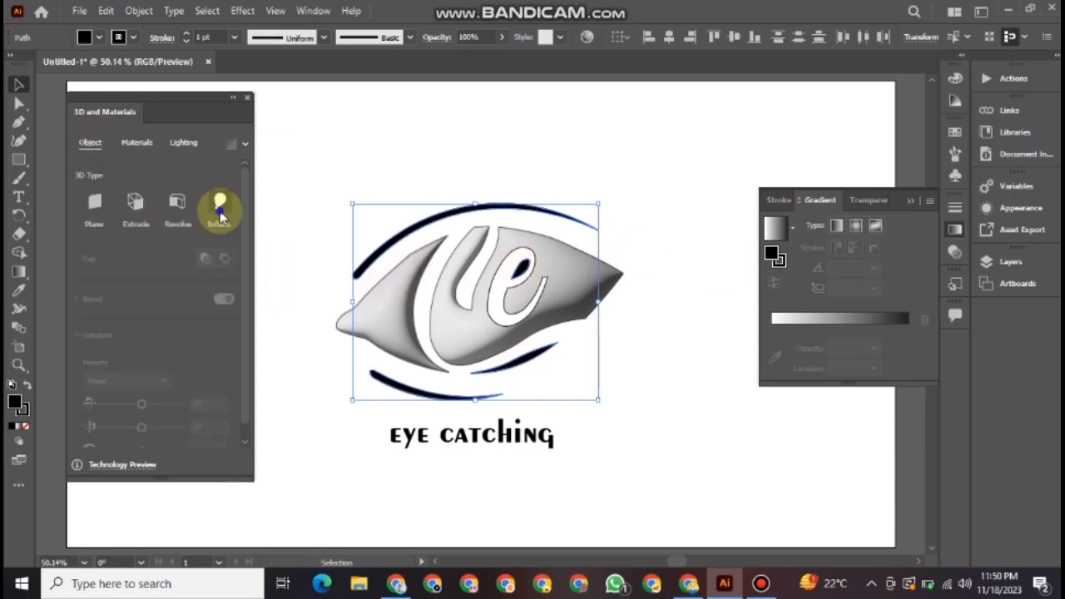
pyautogui.click(221, 208)
pyautogui.click(232, 143)
pyautogui.click(225, 173)
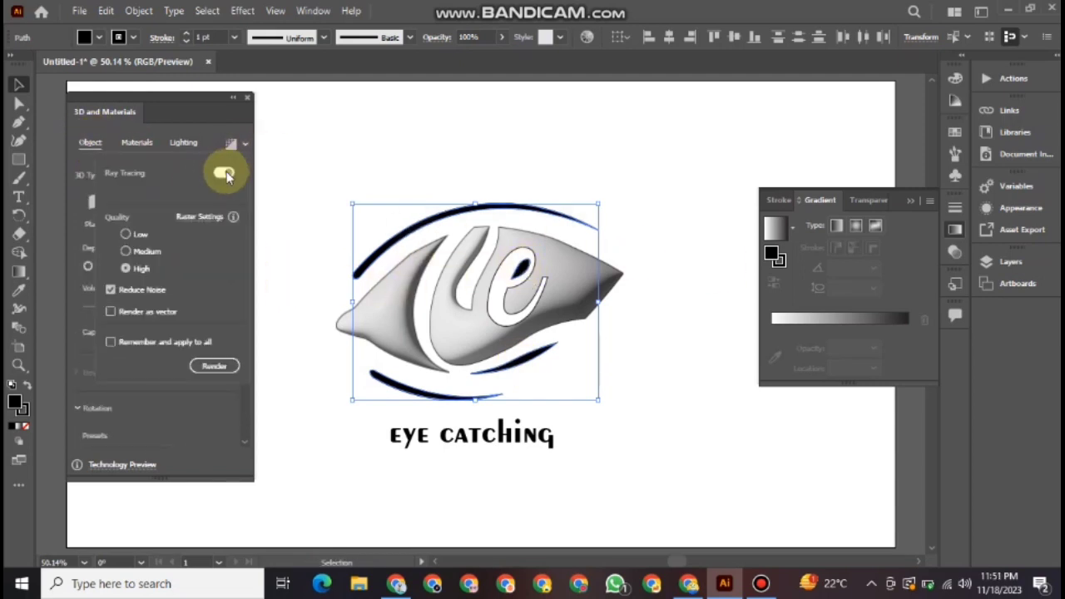
pyautogui.click(133, 202)
# Raise light intensity to 106% with the Top Left preset and close the 3D panel
pyautogui.click(183, 142)
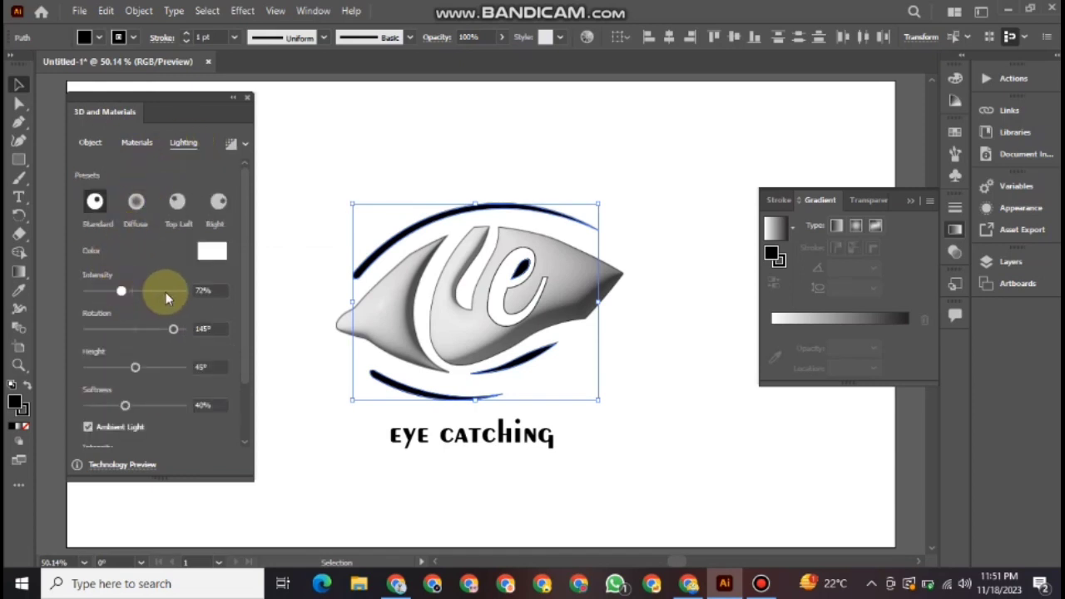
pyautogui.moveTo(165, 293); pyautogui.dragTo(168, 293)
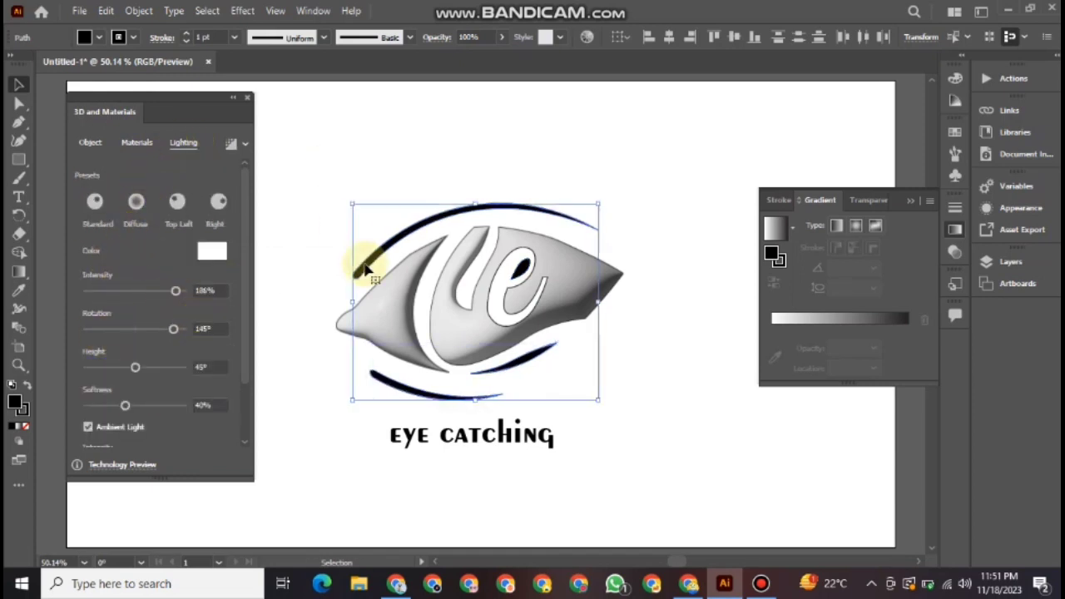
pyautogui.click(219, 204)
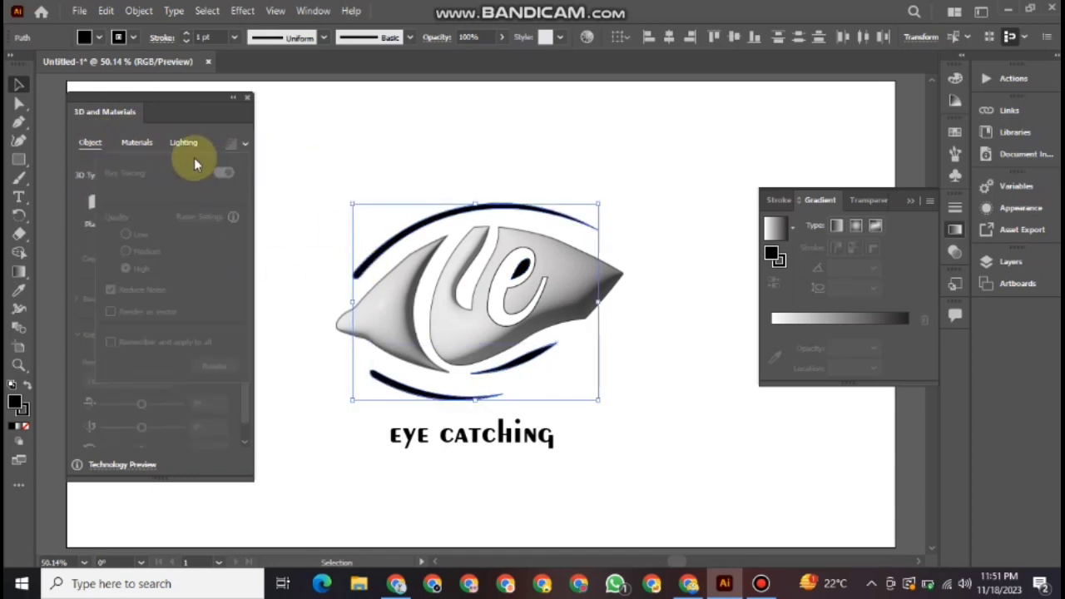
pyautogui.click(221, 235)
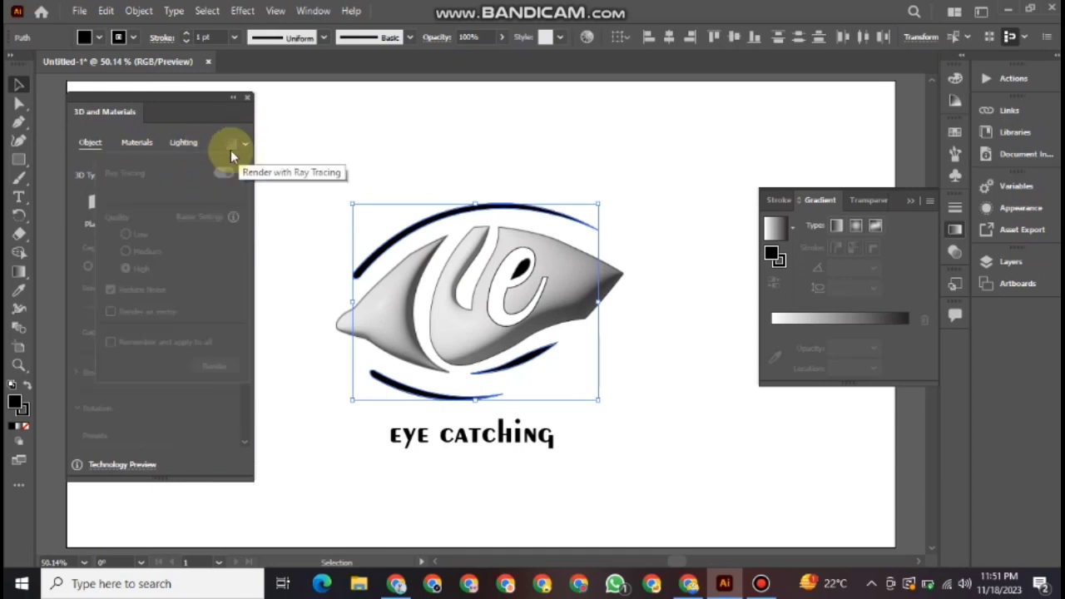
pyautogui.click(183, 142)
pyautogui.click(187, 203)
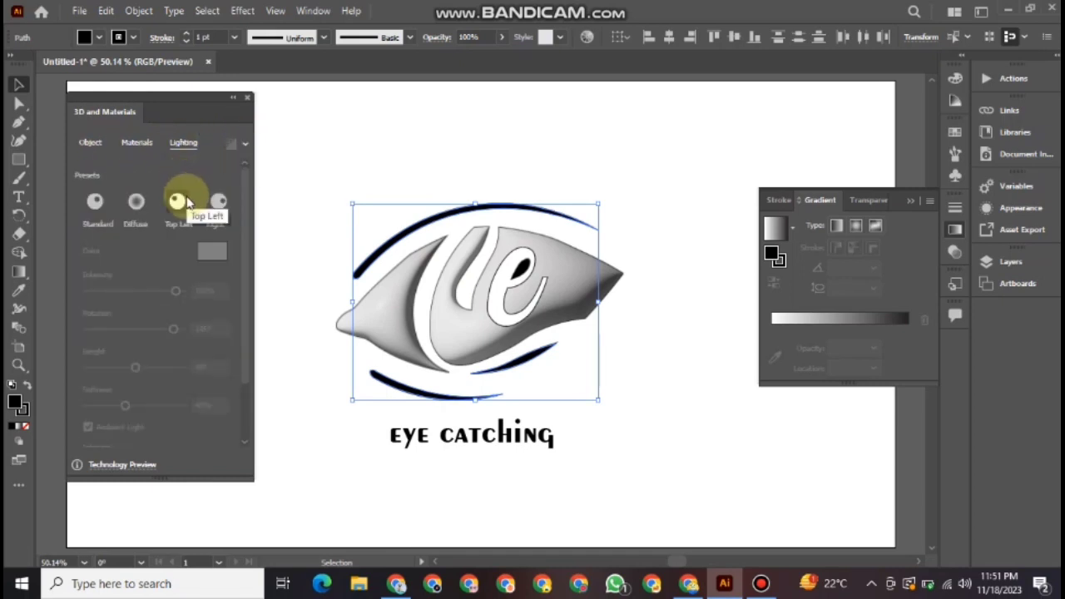
pyautogui.click(247, 98)
pyautogui.click(368, 423)
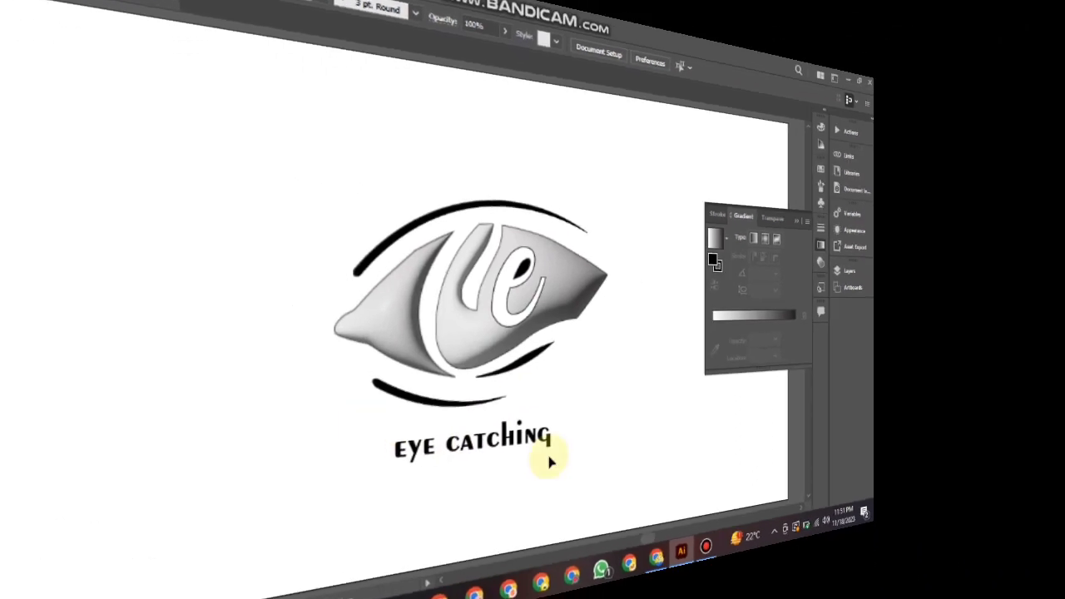